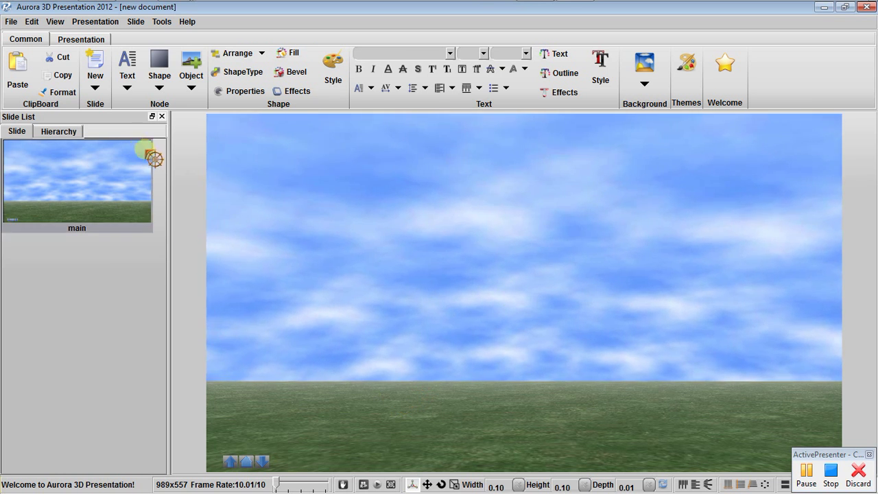
Show the Interactive panel for the slide's events and actions.
{"action": "left_click", "coordinate": [83, 40]}
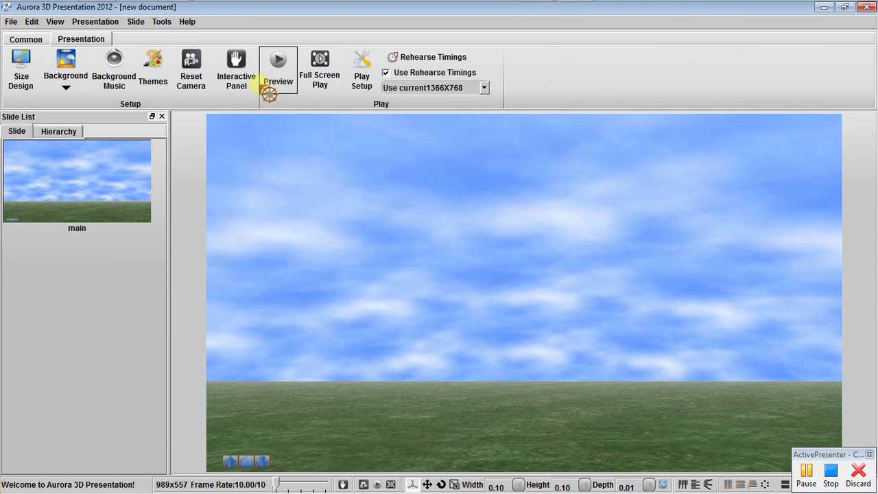
{"action": "left_click", "coordinate": [240, 86]}
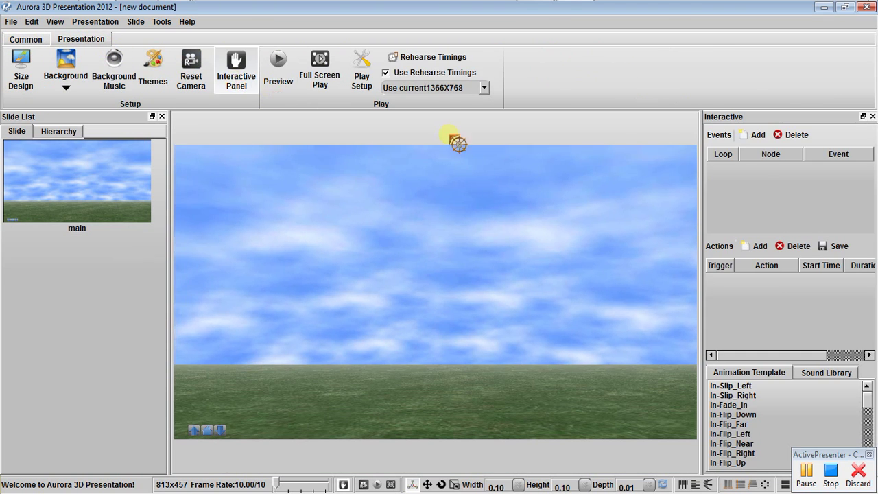
{"action": "left_click", "coordinate": [757, 136]}
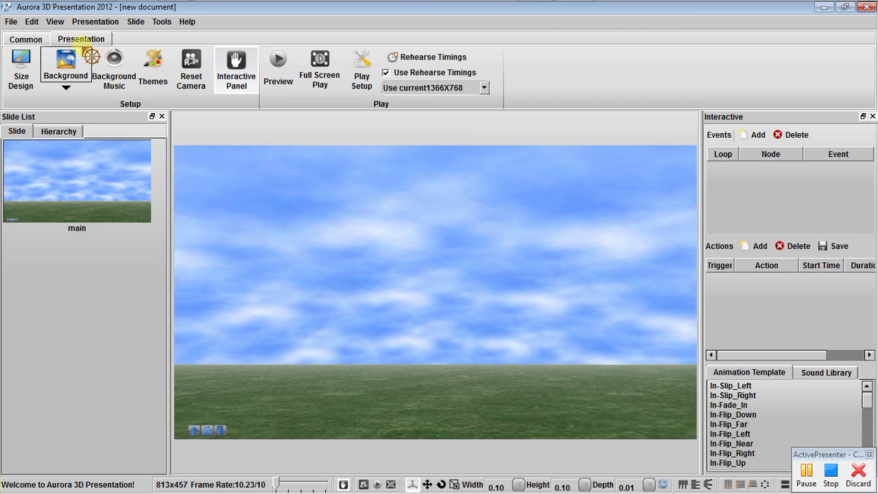
Draw a rectangle about 143.6 wide and 77.3 high that covers nearly the whole slide.
{"action": "left_click", "coordinate": [27, 39]}
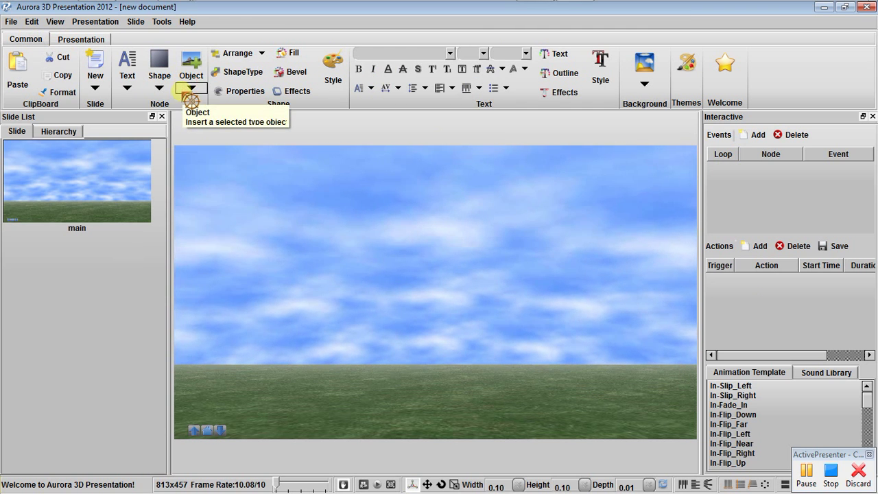
{"action": "left_click", "coordinate": [169, 88]}
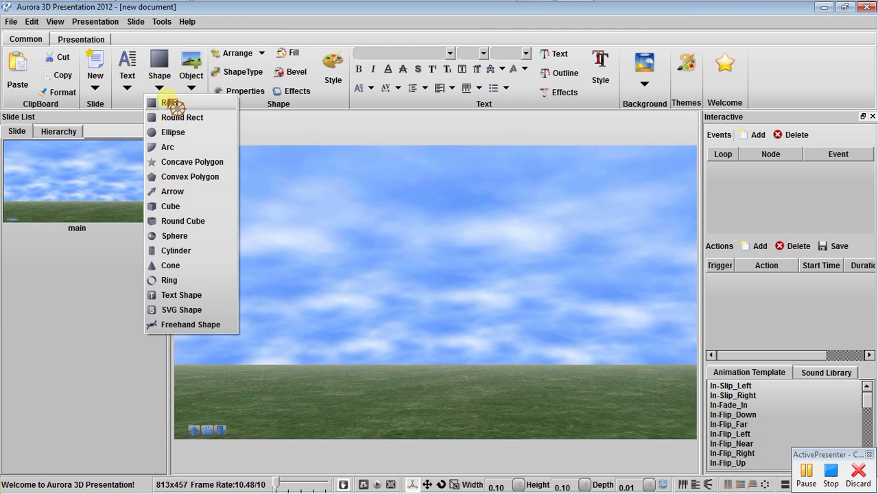
{"action": "left_click", "coordinate": [177, 109]}
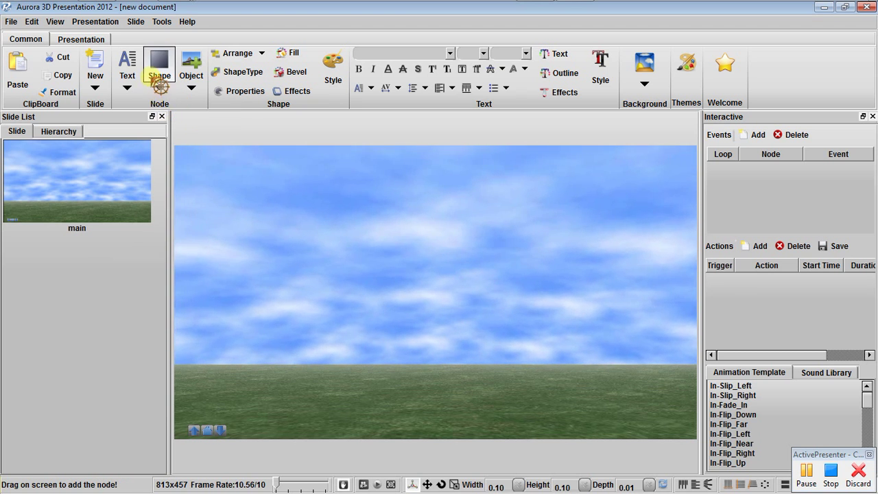
{"action": "left_click_drag", "start_coordinate": [185, 162], "coordinate": [694, 435]}
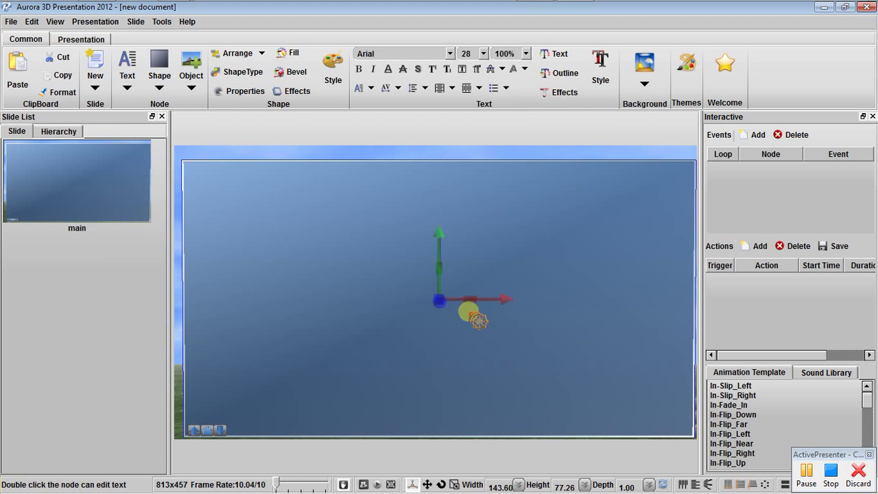
Fill the rectangle with standard green and a fine horizontal brushed texture.
{"action": "left_click", "coordinate": [294, 53]}
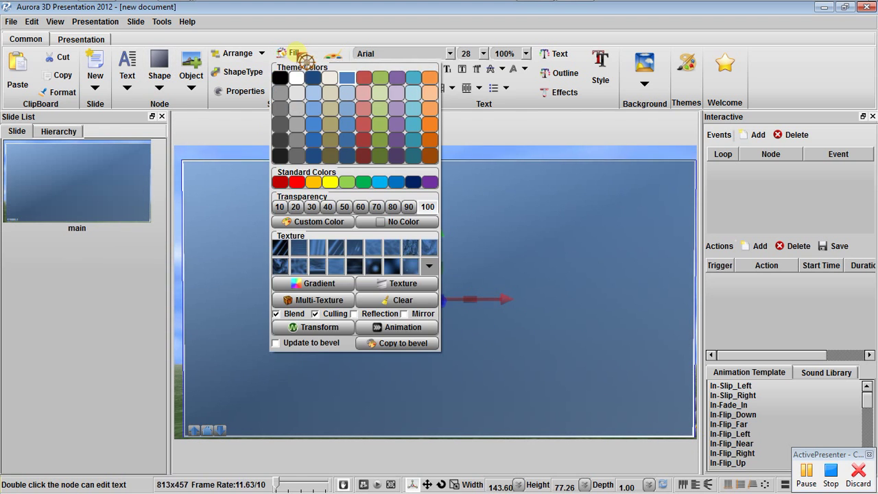
{"action": "left_click", "coordinate": [417, 250]}
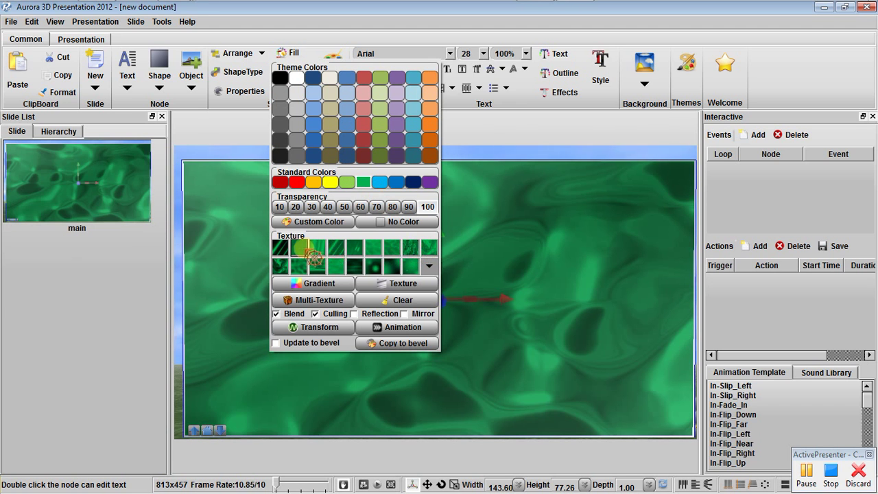
{"action": "left_click", "coordinate": [306, 252]}
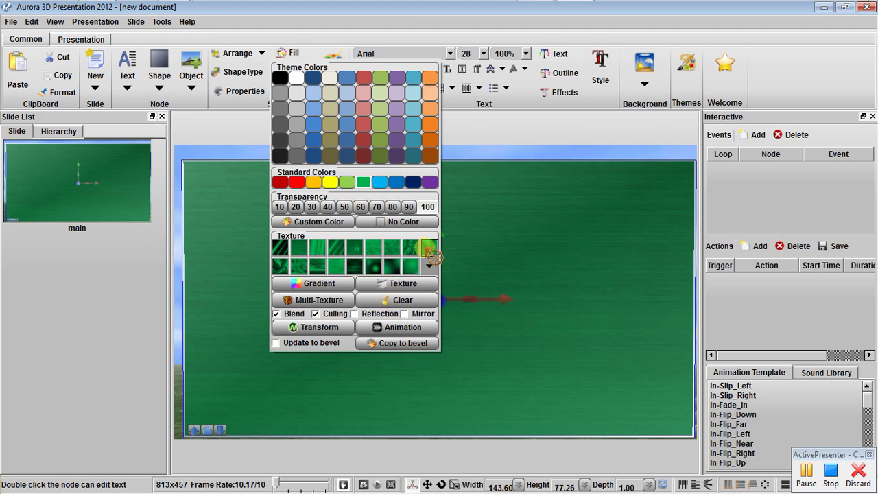
{"action": "left_click", "coordinate": [501, 223]}
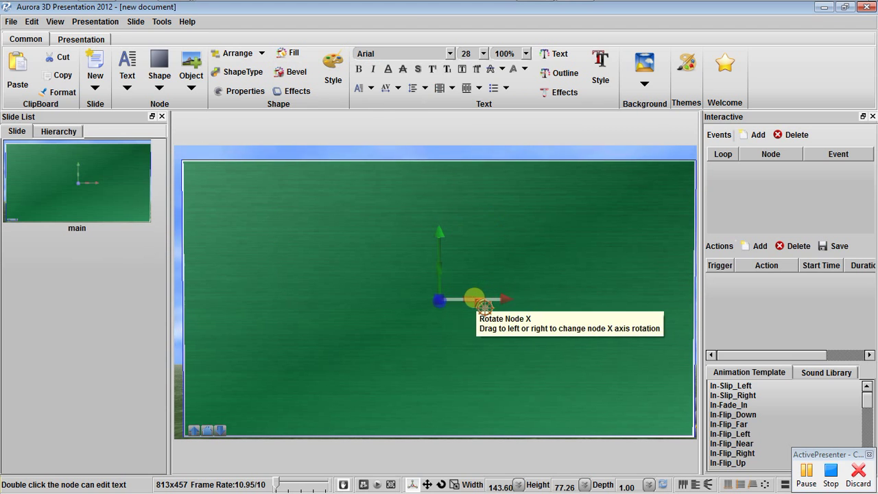
Tilt the green rectangle back to about -63 degrees around the X axis so it lies like ground.
{"action": "left_click_drag", "start_coordinate": [486, 297], "coordinate": [487, 219]}
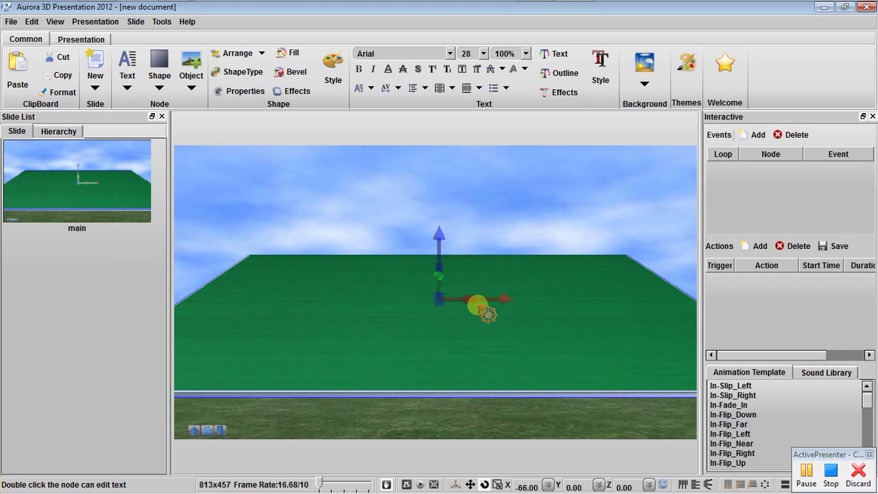
{"action": "left_click_drag", "start_coordinate": [472, 301], "coordinate": [491, 323]}
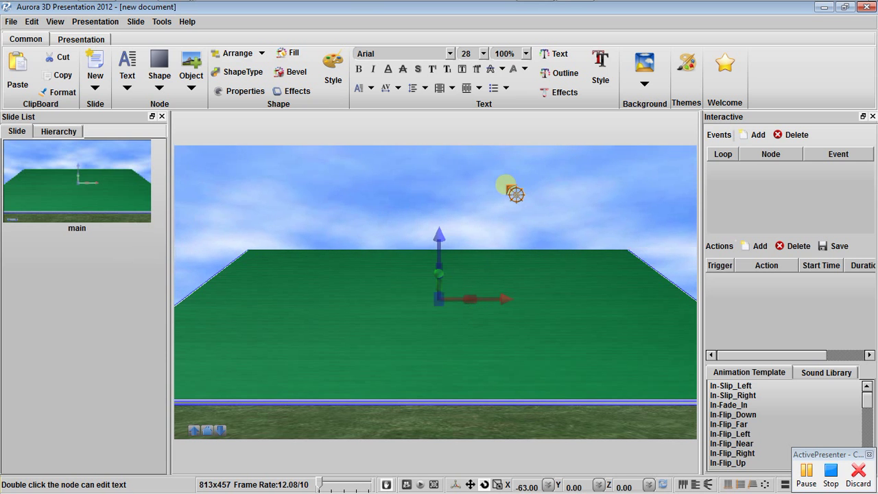
{"action": "left_click", "coordinate": [509, 186]}
Enlarge the tilted green rectangle and lower it to about Y -17.2 and Z -7.8.
{"action": "scroll", "coordinate": [494, 222], "scroll_direction": "down", "scroll_amount": 3}
{"action": "left_click_drag", "start_coordinate": [499, 232], "coordinate": [482, 226]}
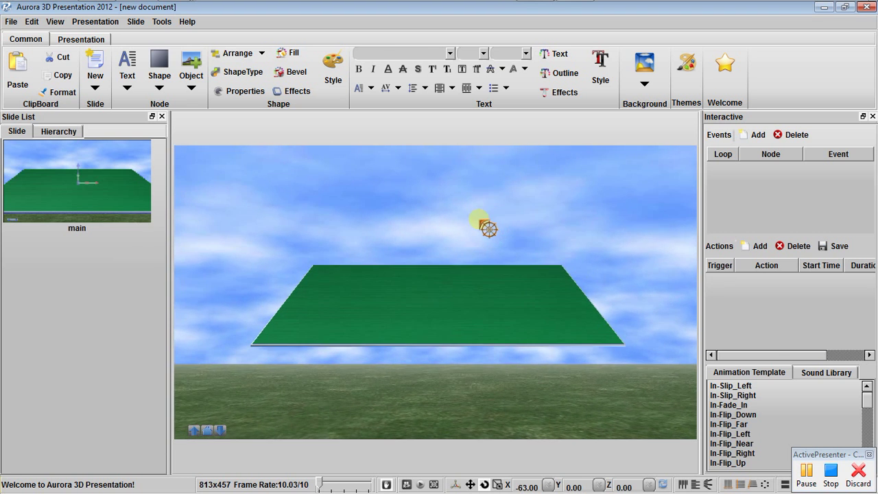
{"action": "left_click", "coordinate": [465, 306]}
{"action": "left_click_drag", "start_coordinate": [624, 342], "coordinate": [855, 468]}
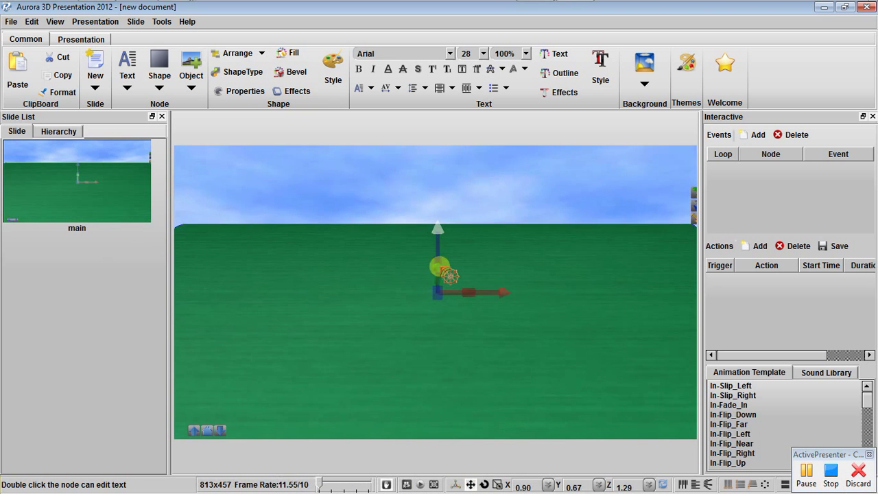
{"action": "left_click_drag", "start_coordinate": [440, 267], "coordinate": [271, 55]}
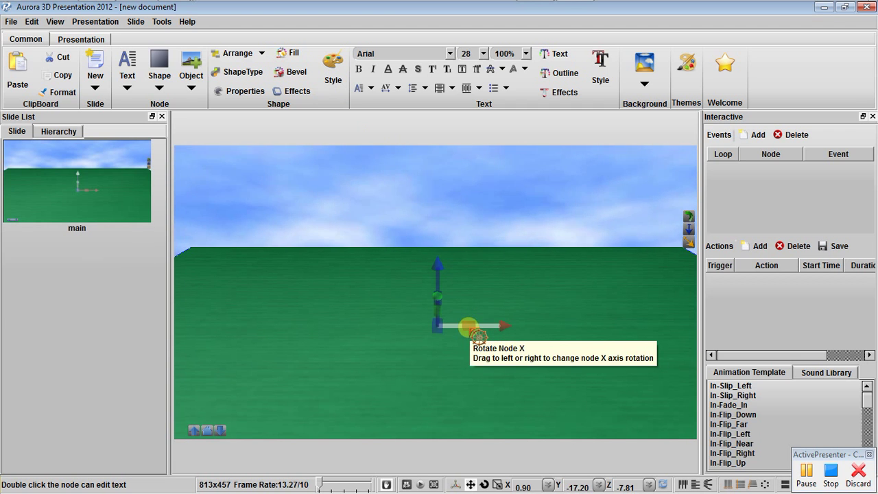
Scale the green ground plane to about 4.32 in X and 3.14 in Y, and lower it to about Y -53.
{"action": "left_click_drag", "start_coordinate": [470, 331], "coordinate": [659, 371]}
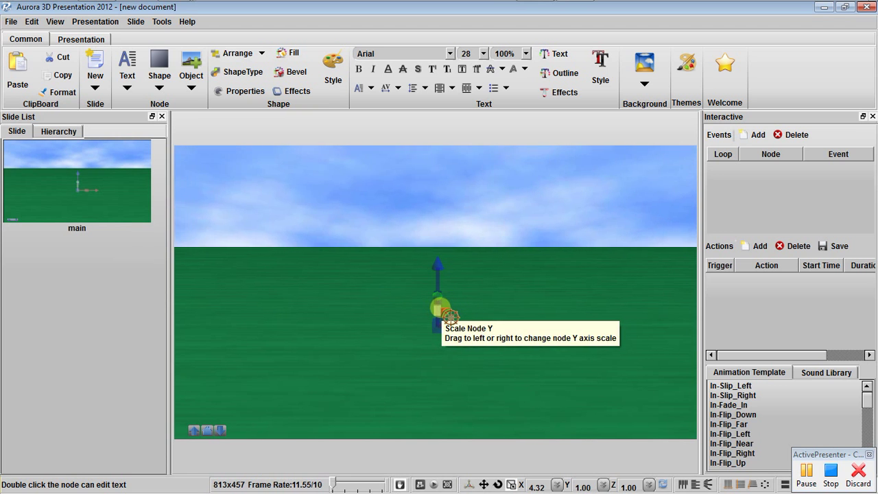
{"action": "left_click_drag", "start_coordinate": [450, 315], "coordinate": [497, 466]}
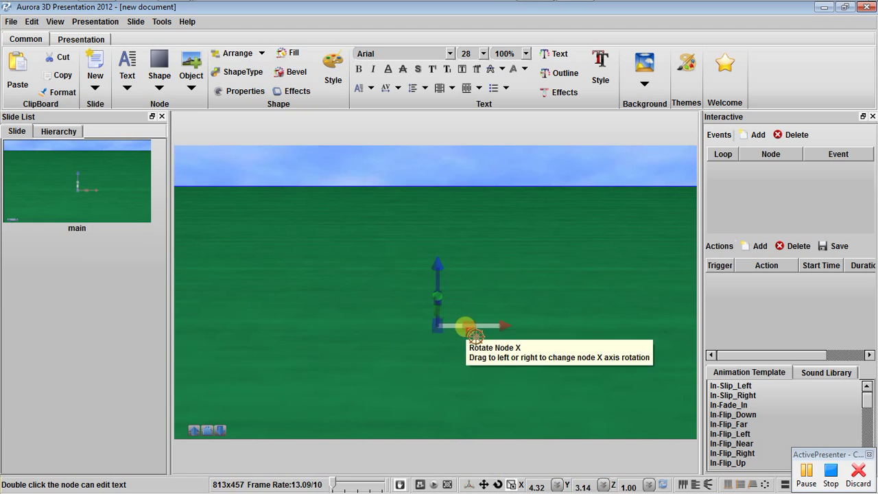
{"action": "left_click_drag", "start_coordinate": [463, 323], "coordinate": [10, 62]}
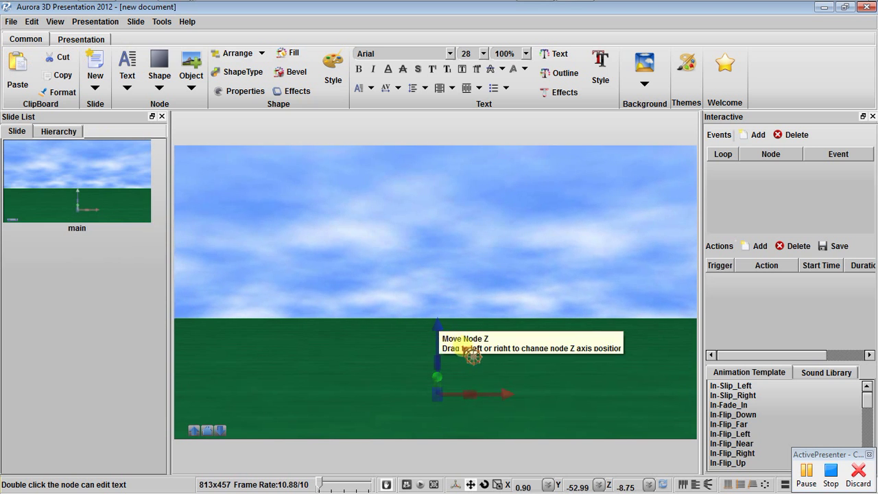
Raise the green ground plane slightly and stretch it to about 6.70 in X and 5.41 in Y.
{"action": "left_click_drag", "start_coordinate": [438, 340], "coordinate": [453, 369]}
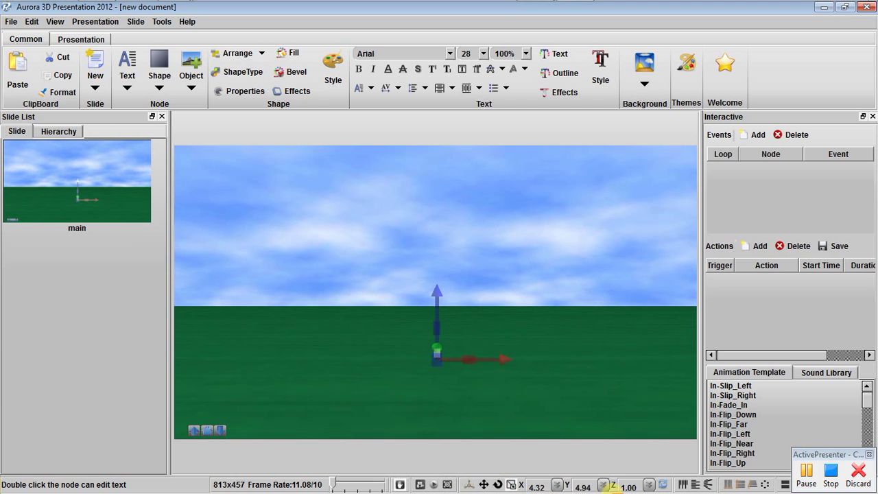
{"action": "left_click_drag", "start_coordinate": [608, 490], "coordinate": [586, 362]}
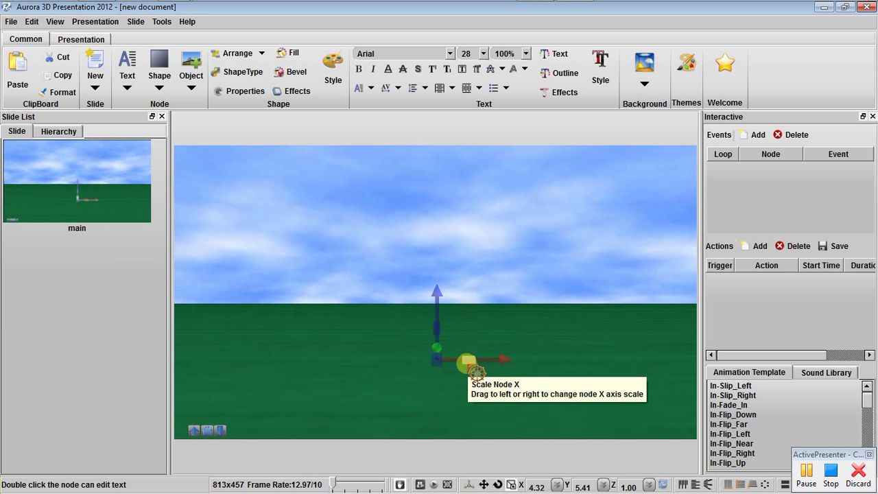
{"action": "left_click_drag", "start_coordinate": [466, 363], "coordinate": [468, 365]}
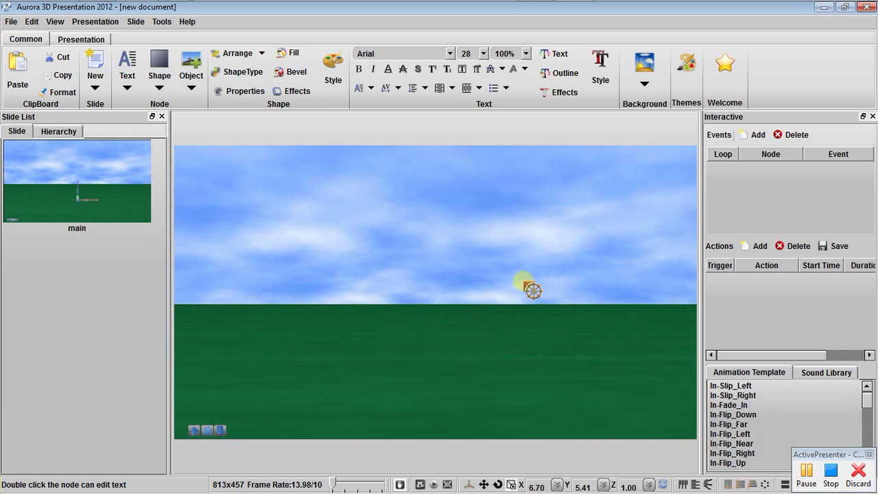
{"action": "left_click", "coordinate": [501, 243]}
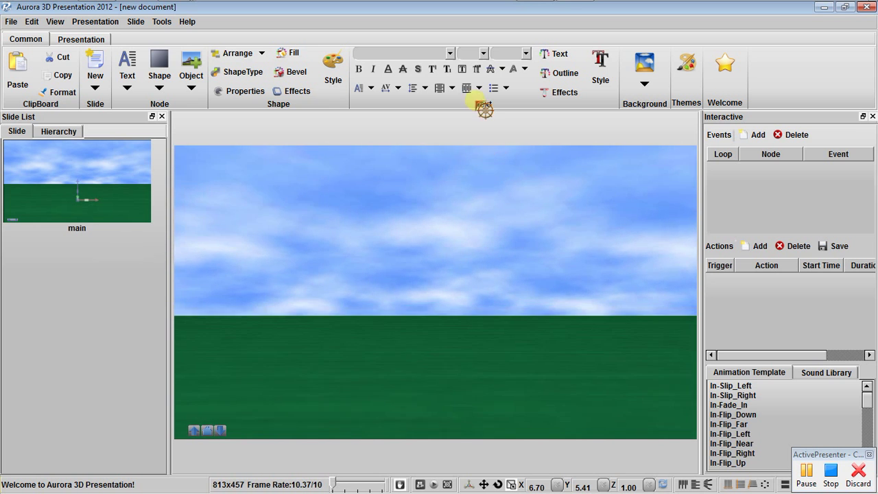
Draw a wide sphere across the middle of the slide and push it back to about X -19.3, Y -3.7, Z -144.
{"action": "left_click_drag", "start_coordinate": [527, 382], "coordinate": [516, 330]}
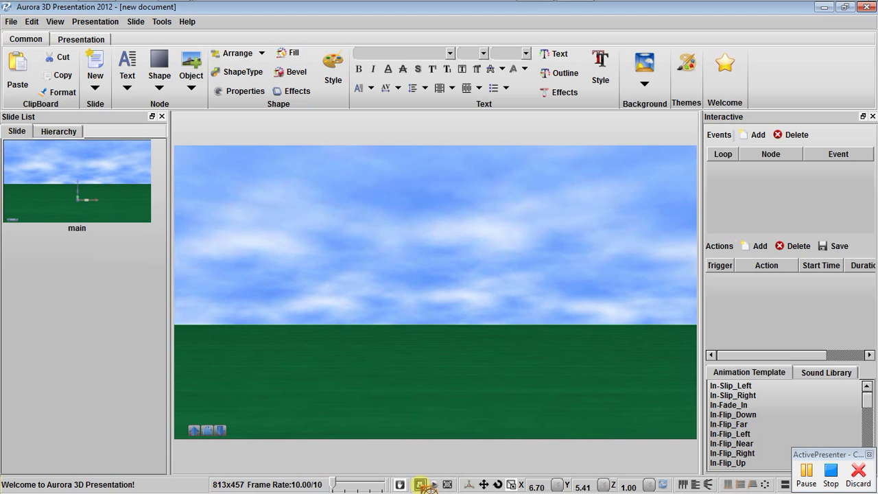
{"action": "left_click", "coordinate": [389, 227]}
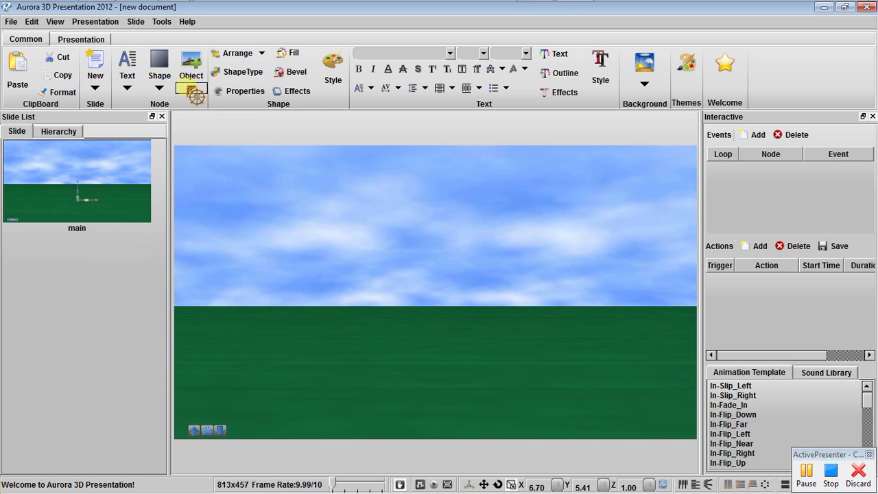
{"action": "left_click", "coordinate": [159, 88]}
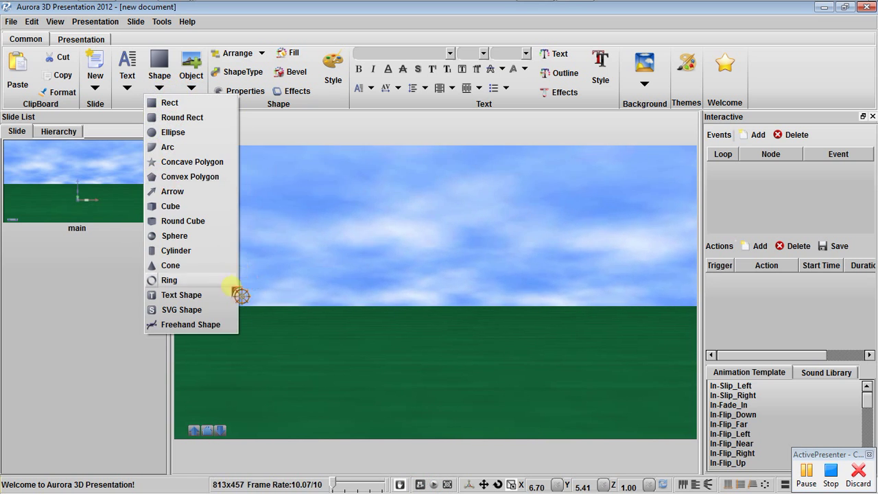
{"action": "left_click", "coordinate": [186, 241]}
{"action": "left_click_drag", "start_coordinate": [241, 199], "coordinate": [577, 389]}
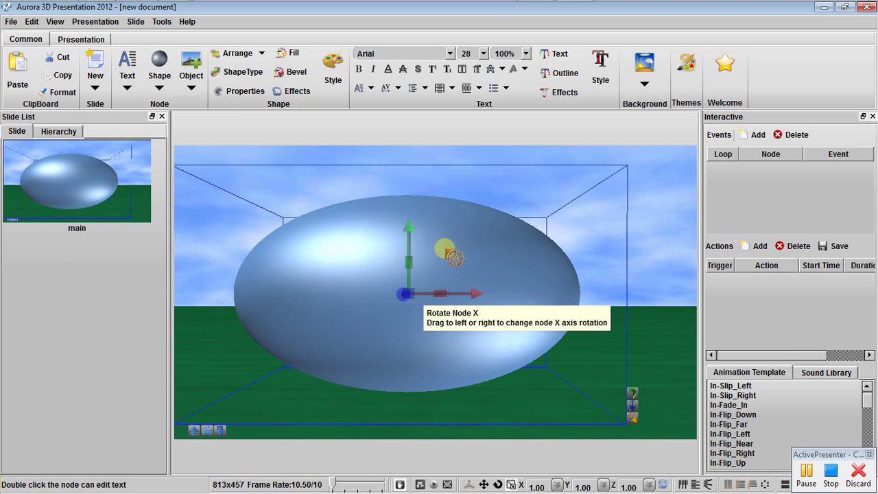
{"action": "left_click_drag", "start_coordinate": [445, 248], "coordinate": [402, 260]}
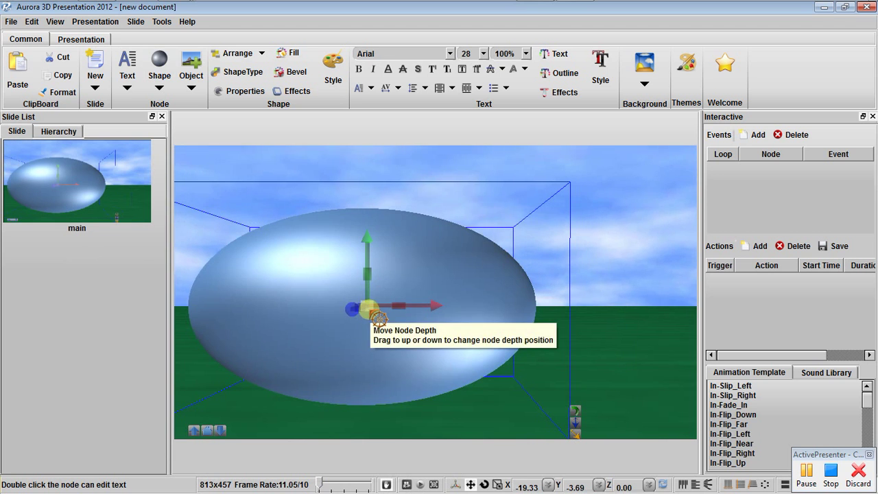
{"action": "left_click_drag", "start_coordinate": [379, 317], "coordinate": [10, 381]}
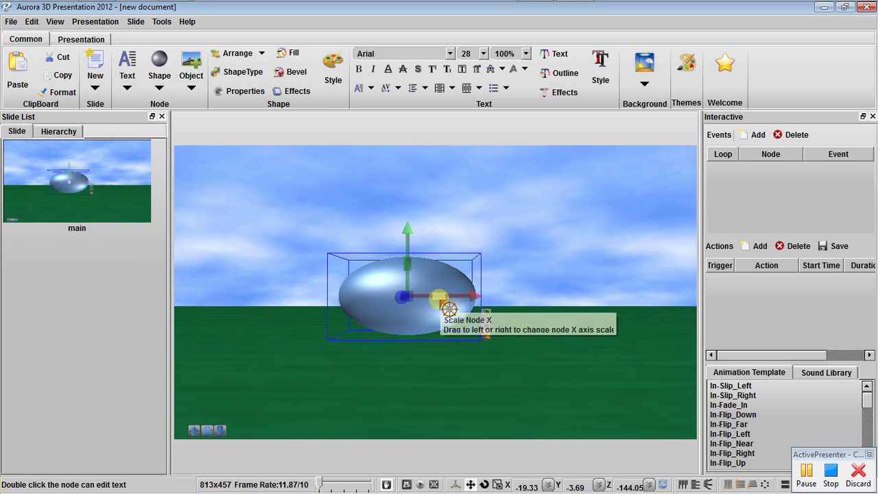
Fill the sphere with the standard green color.
{"action": "left_click", "coordinate": [288, 53]}
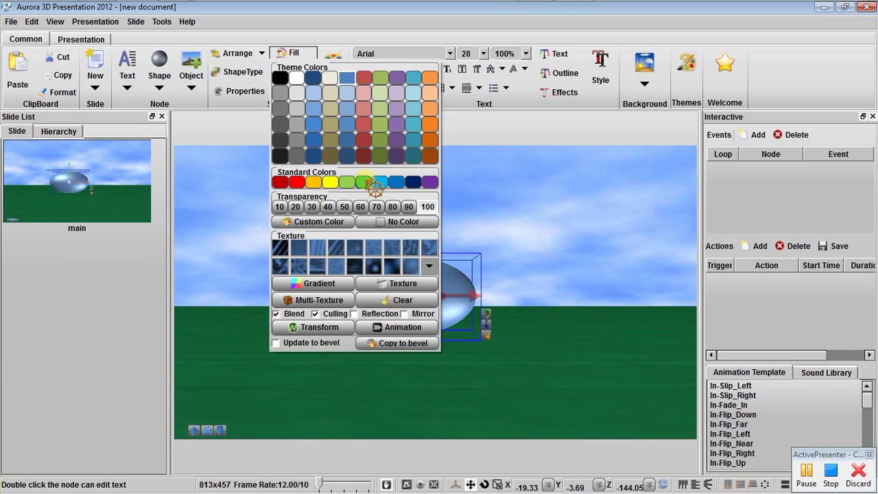
{"action": "left_click", "coordinate": [364, 182]}
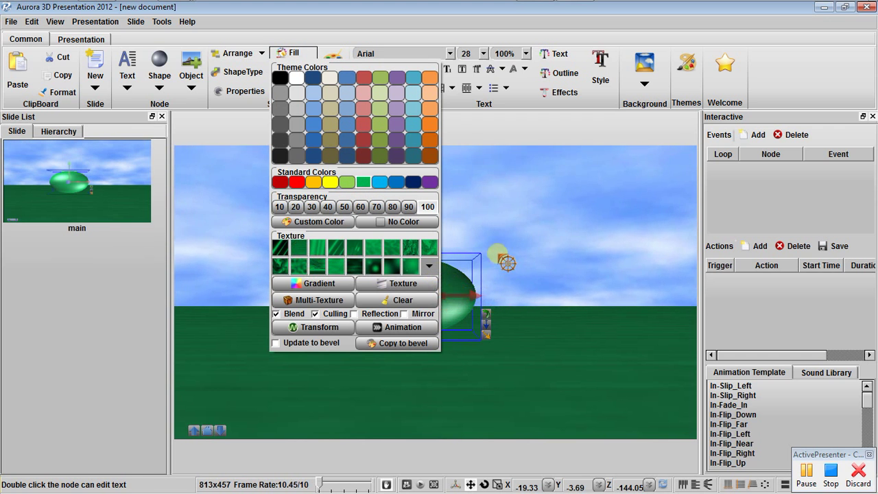
{"action": "left_click", "coordinate": [505, 248]}
Stretch the green sphere to about 7.31 in X and 4.66 in Z, and sink it as a hill at about X -188, Y -43, Z -349.
{"action": "left_click_drag", "start_coordinate": [433, 279], "coordinate": [605, 457]}
{"action": "left_click_drag", "start_coordinate": [316, 321], "coordinate": [743, 486]}
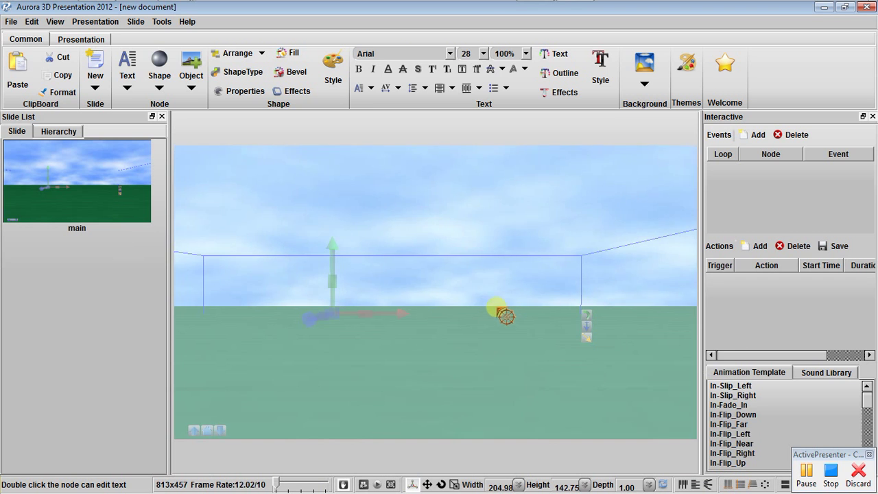
{"action": "left_click_drag", "start_coordinate": [505, 316], "coordinate": [472, 247]}
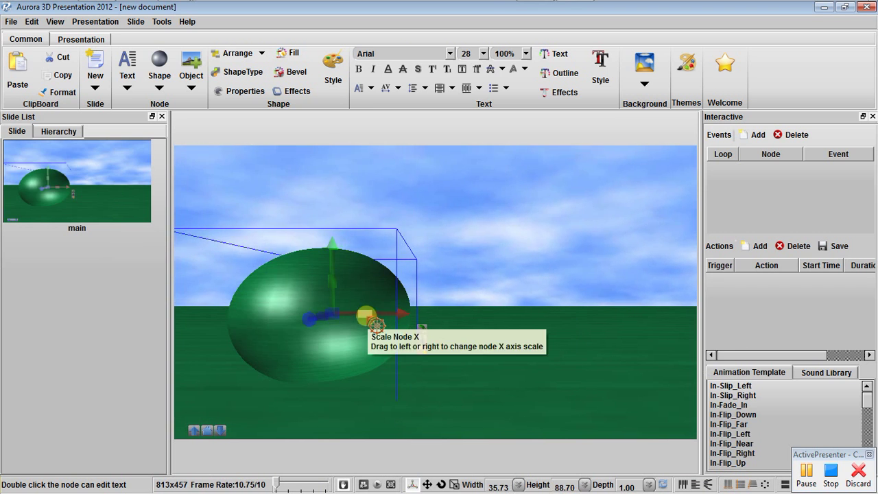
{"action": "left_click_drag", "start_coordinate": [376, 325], "coordinate": [638, 405]}
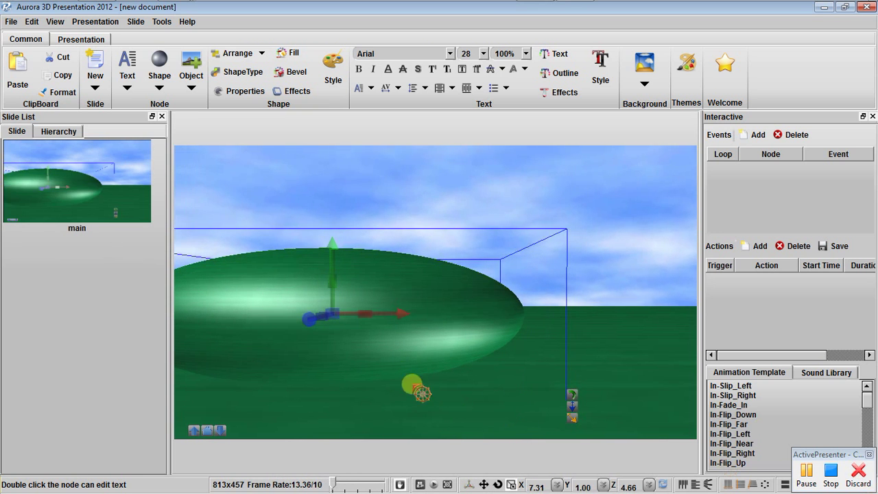
{"action": "left_click_drag", "start_coordinate": [334, 313], "coordinate": [116, 335]}
{"action": "left_click_drag", "start_coordinate": [398, 320], "coordinate": [308, 341]}
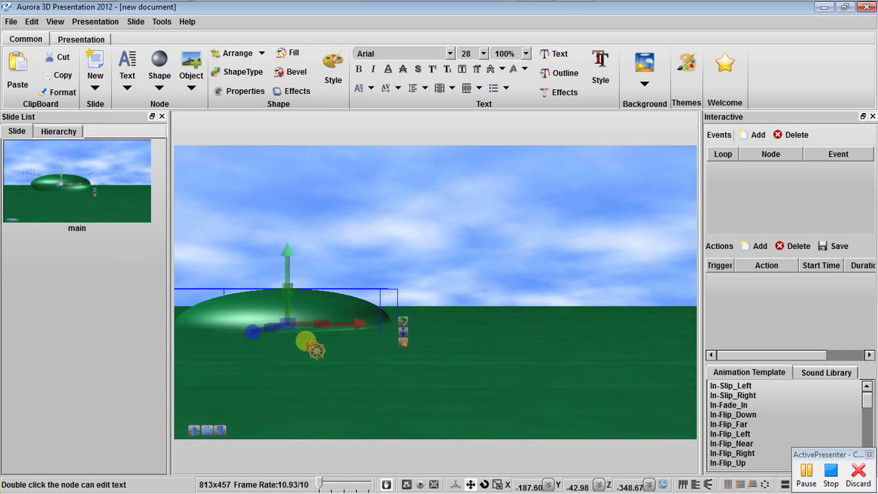
Duplicate the green hill twice, placing one copy mid-scene and the other behind it at about X 209, Y -40, Z -500.
{"action": "left_click", "coordinate": [415, 251]}
{"action": "left_click", "coordinate": [304, 310]}
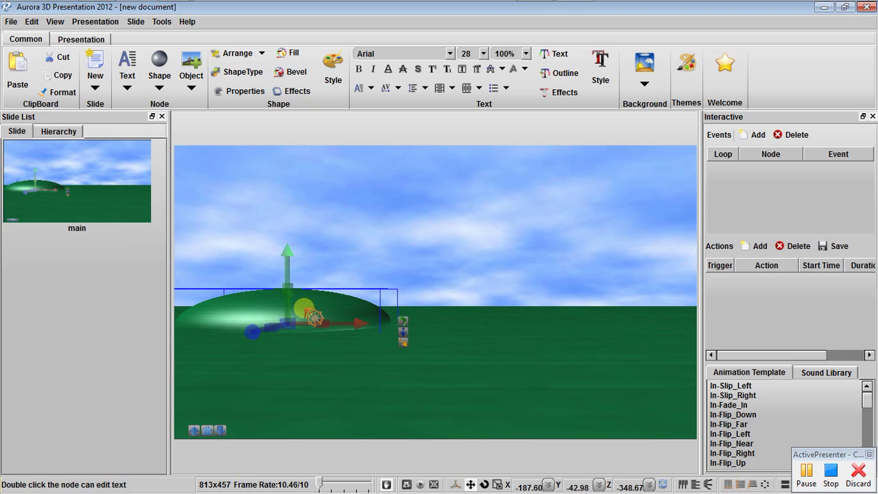
{"action": "left_click_drag", "start_coordinate": [311, 308], "coordinate": [483, 287], "text": "ctrl"}
{"action": "left_click_drag", "start_coordinate": [550, 320], "coordinate": [829, 477]}
{"action": "left_click_drag", "start_coordinate": [618, 322], "coordinate": [560, 317]}
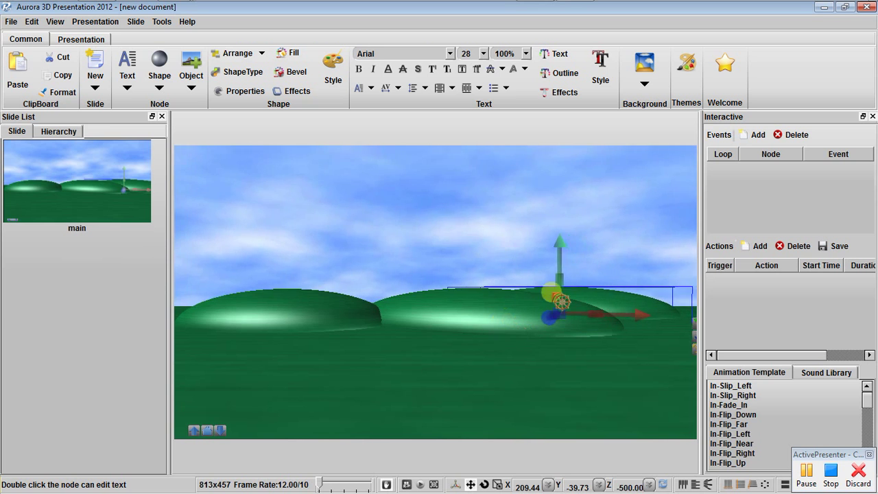
Shift the rearmost hill sideways to about X 364, Y -38, Z -500 and deselect it.
{"action": "left_click_drag", "start_coordinate": [556, 280], "coordinate": [567, 284]}
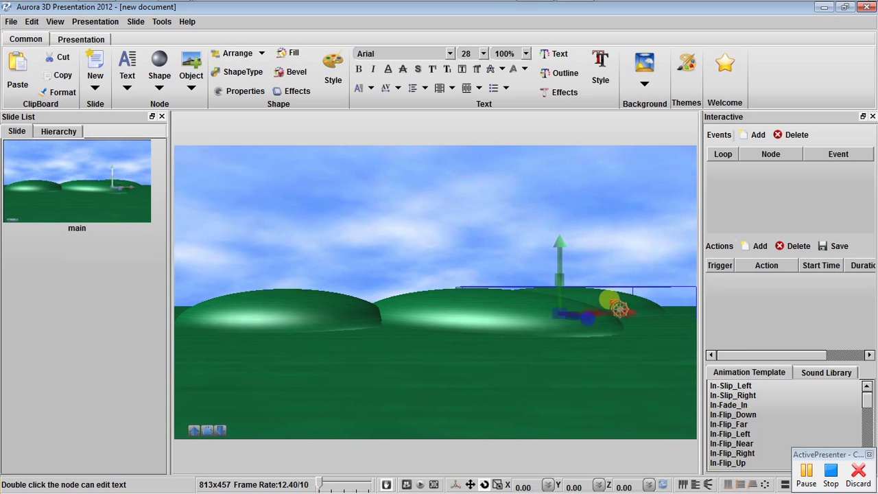
{"action": "left_click_drag", "start_coordinate": [705, 311], "coordinate": [701, 298]}
{"action": "left_click", "coordinate": [555, 247]}
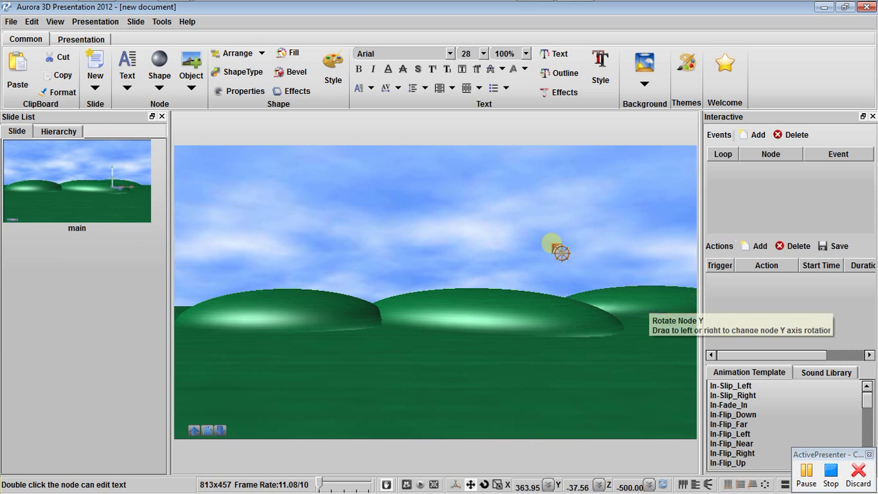
{"action": "scroll", "coordinate": [453, 293], "scroll_direction": "down", "scroll_amount": 3}
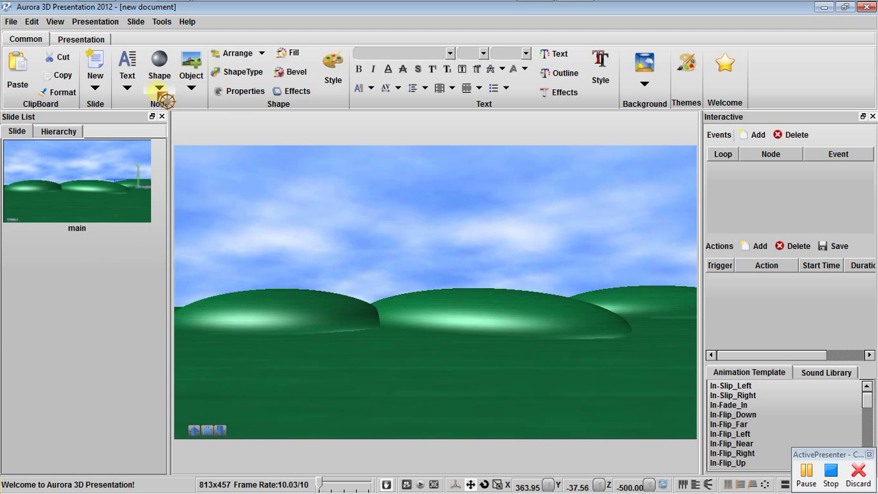
Draw a wide ellipse across the middle of the slide and tilt it nearly flat, to about -85° in X.
{"action": "left_click", "coordinate": [159, 87]}
{"action": "left_click", "coordinate": [173, 133]}
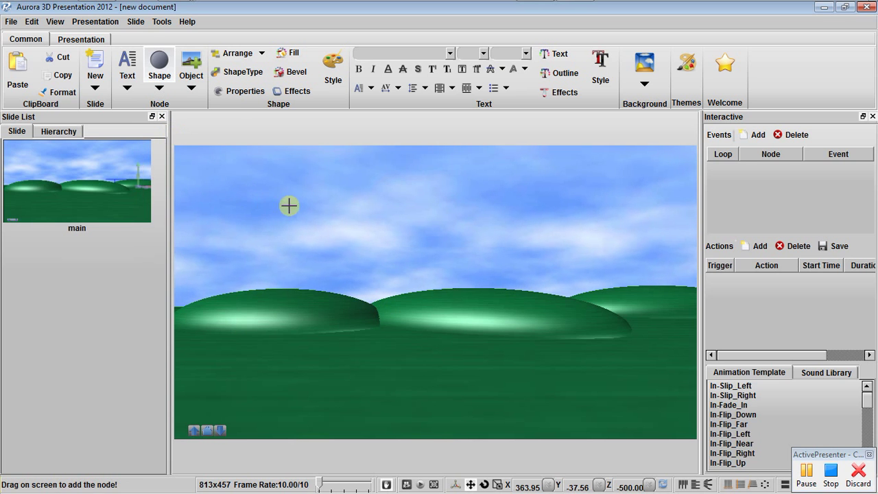
{"action": "left_click_drag", "start_coordinate": [289, 206], "coordinate": [586, 378]}
{"action": "left_click", "coordinate": [540, 348]}
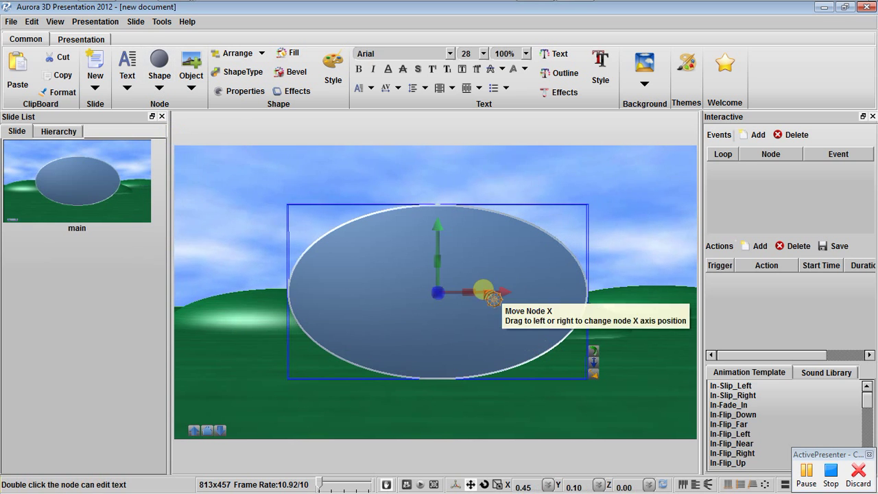
{"action": "left_click_drag", "start_coordinate": [472, 293], "coordinate": [480, 188]}
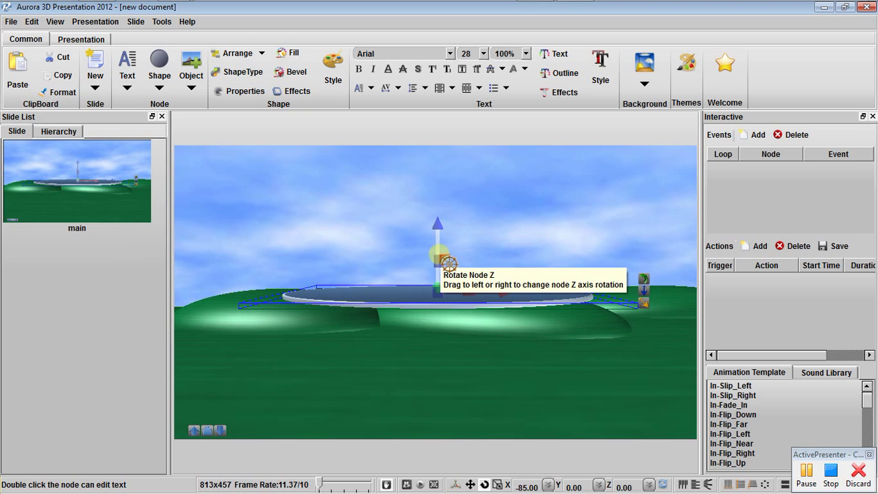
Stretch the flat ellipse to about 3.92 in X and 2.97 in Z, and move it to about X -7.6, Y -40.5, Z -80.7.
{"action": "left_click_drag", "start_coordinate": [450, 265], "coordinate": [468, 484]}
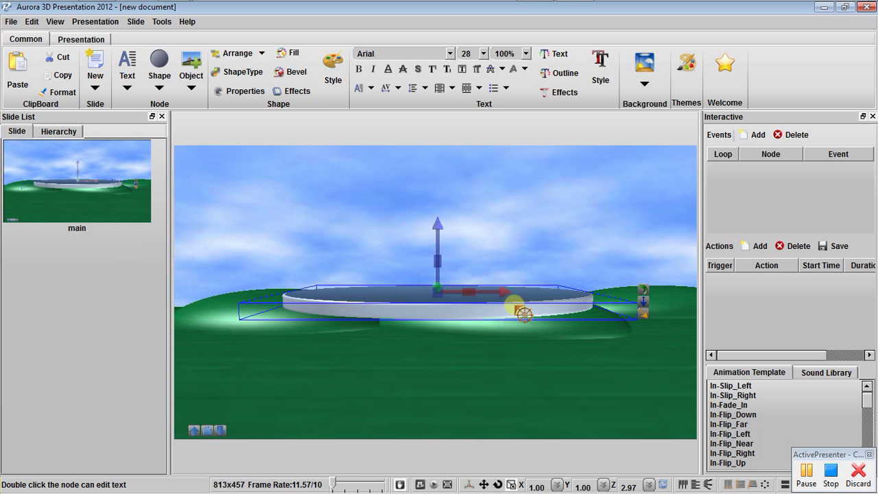
{"action": "left_click_drag", "start_coordinate": [503, 293], "coordinate": [803, 492]}
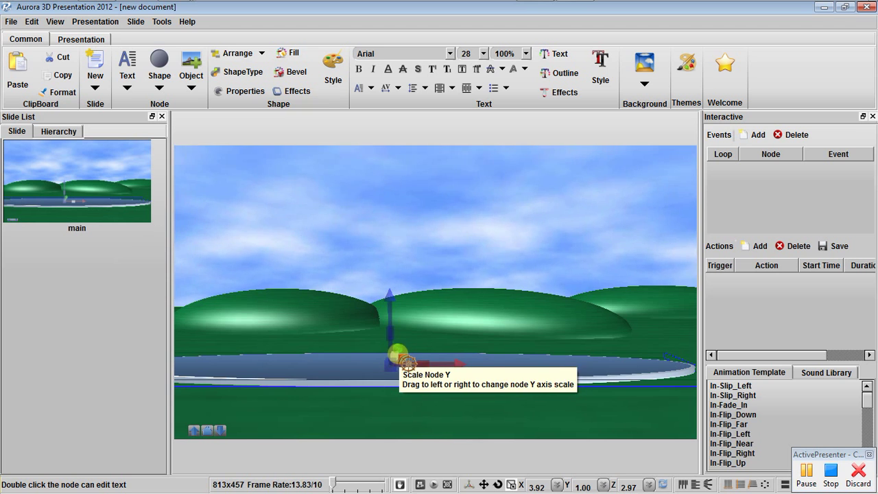
{"action": "left_click_drag", "start_coordinate": [406, 362], "coordinate": [445, 368]}
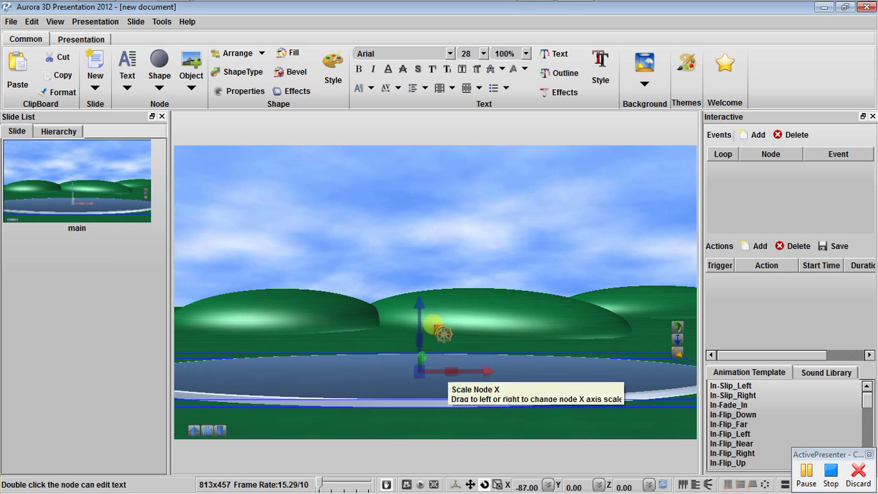
{"action": "left_click_drag", "start_coordinate": [431, 315], "coordinate": [409, 349]}
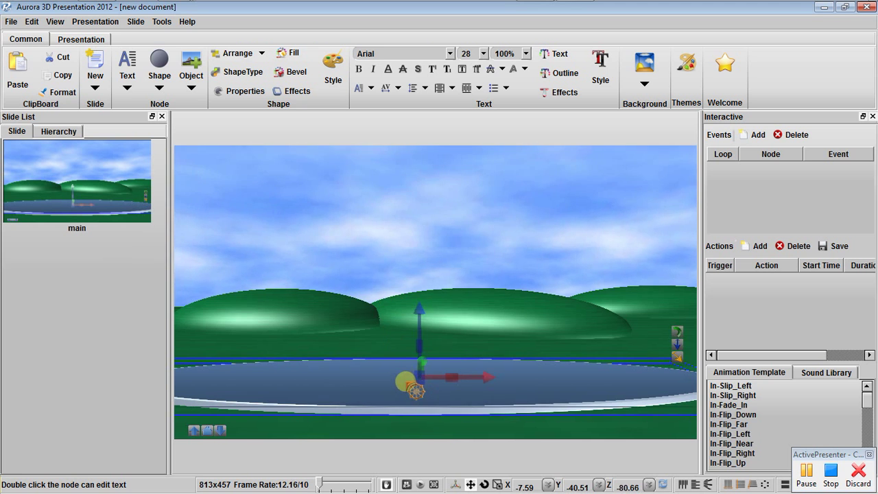
Enlarge the ellipse to about 5.88 in X and 2.81 in Y, and push it back to about Y -45.8, Z -127.
{"action": "left_click_drag", "start_coordinate": [405, 381], "coordinate": [711, 470]}
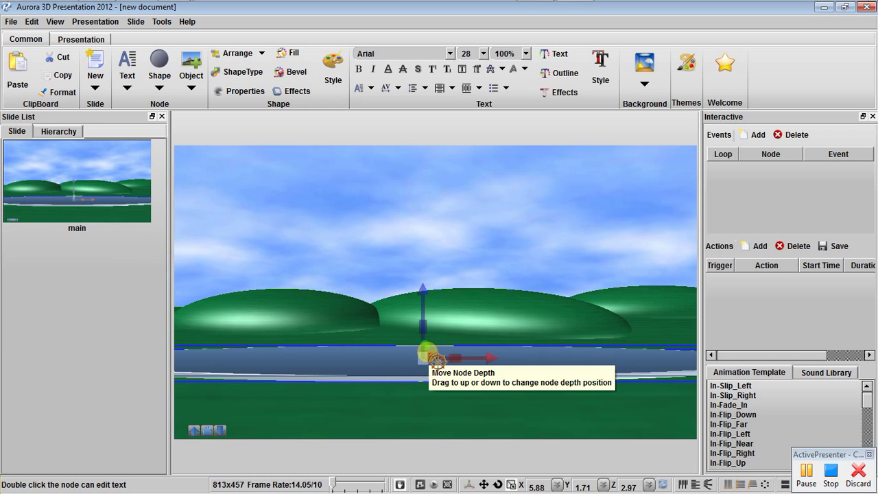
{"action": "left_click_drag", "start_coordinate": [436, 359], "coordinate": [555, 439]}
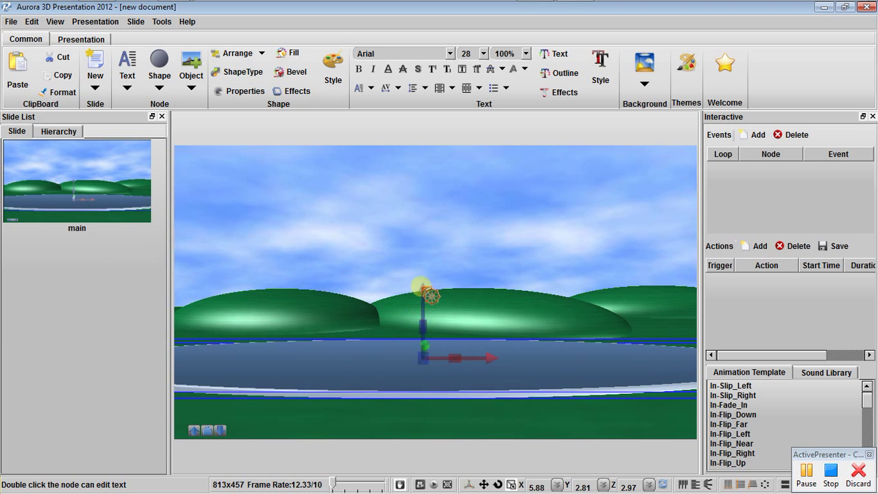
{"action": "left_click_drag", "start_coordinate": [422, 290], "coordinate": [447, 370]}
{"action": "left_click_drag", "start_coordinate": [423, 304], "coordinate": [431, 333]}
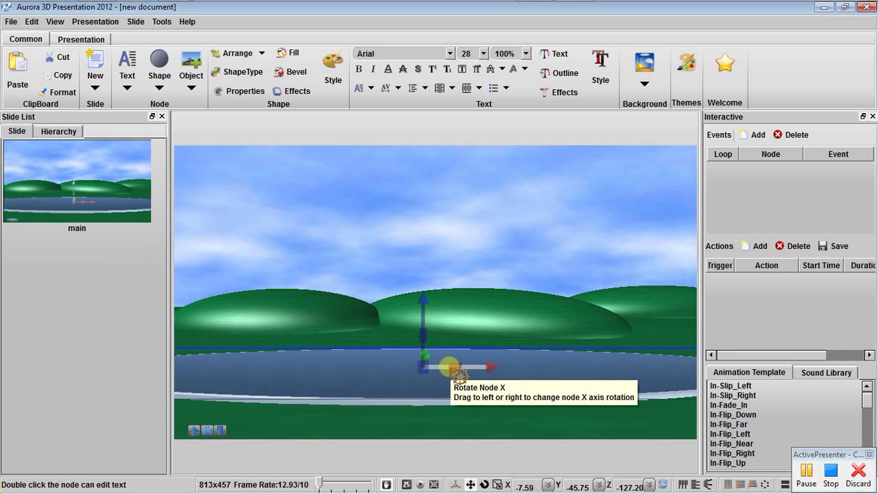
Undo the last change to the ellipse, tilt it to -87.5° in X and deselect it.
{"action": "key", "text": "ctrl+z"}
{"action": "left_click_drag", "start_coordinate": [450, 368], "coordinate": [448, 369]}
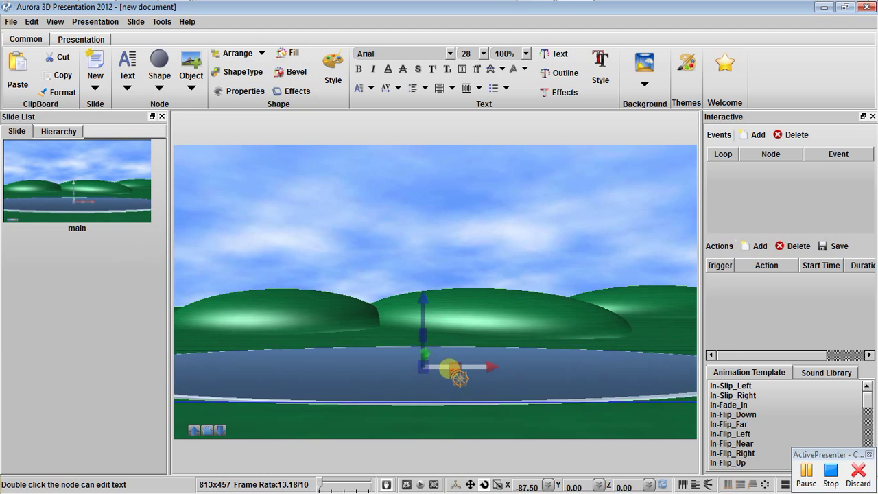
{"action": "left_click", "coordinate": [495, 250]}
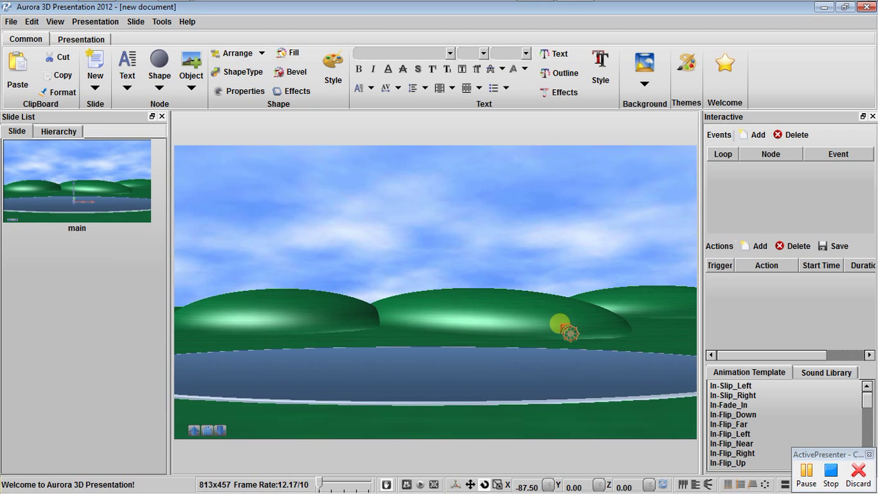
Fill the flat ellipse with standard light blue and a soft rippled preset texture to make it look like water.
{"action": "left_click", "coordinate": [501, 384]}
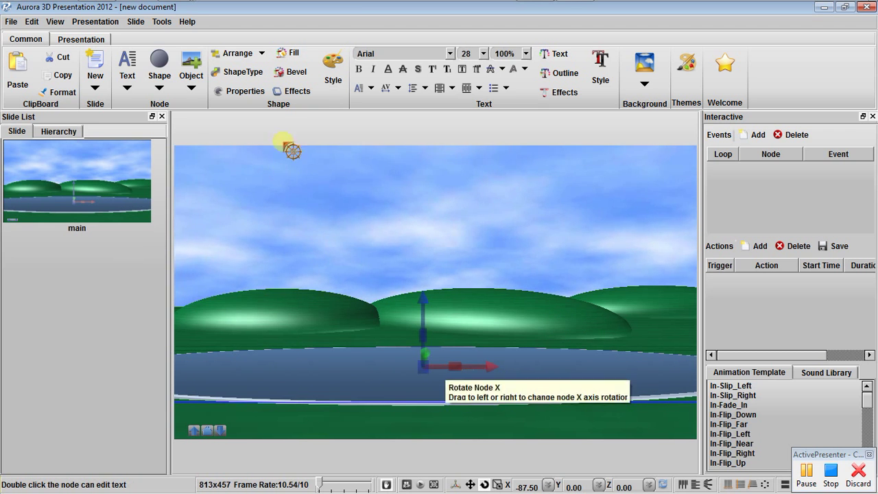
{"action": "left_click", "coordinate": [302, 55]}
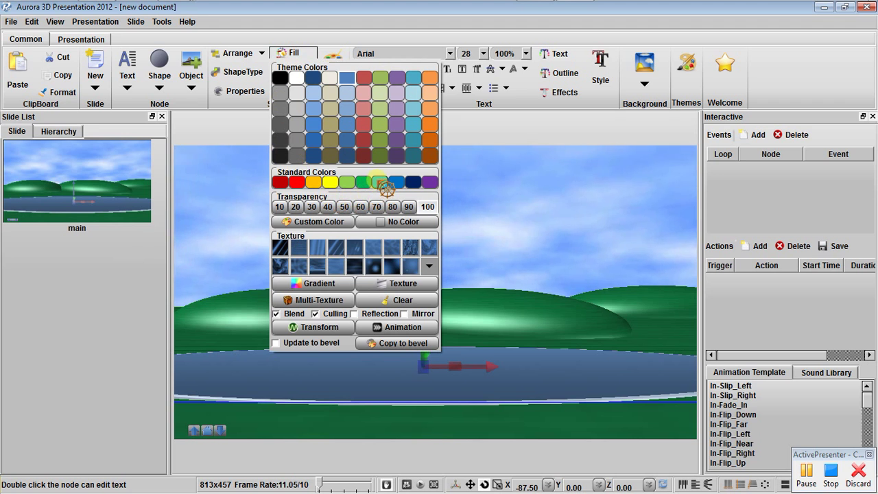
{"action": "left_click", "coordinate": [382, 182]}
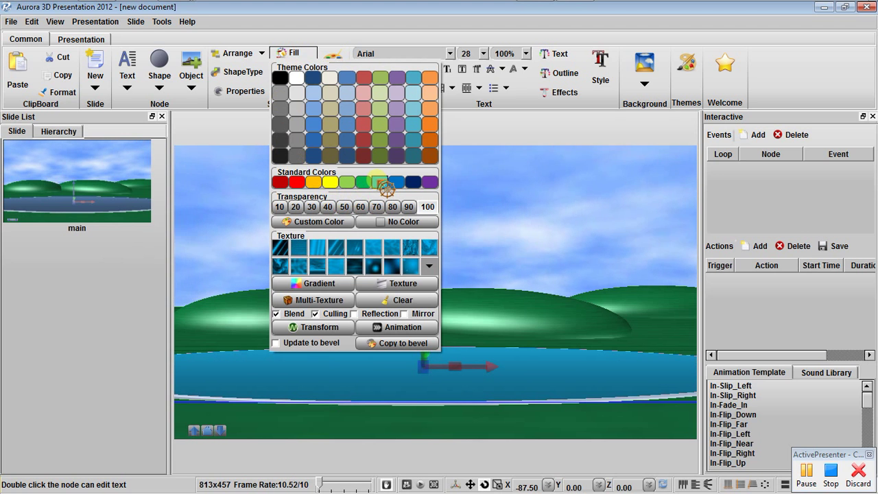
{"action": "left_click", "coordinate": [353, 250]}
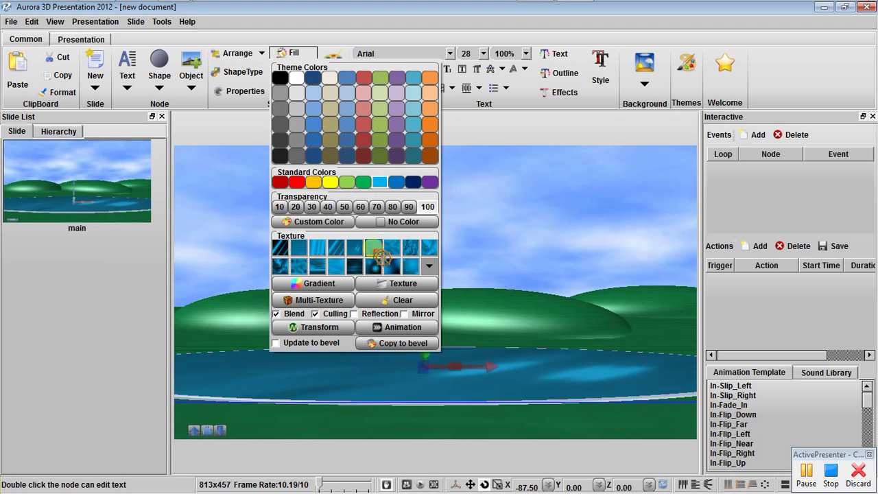
{"action": "left_click", "coordinate": [374, 249]}
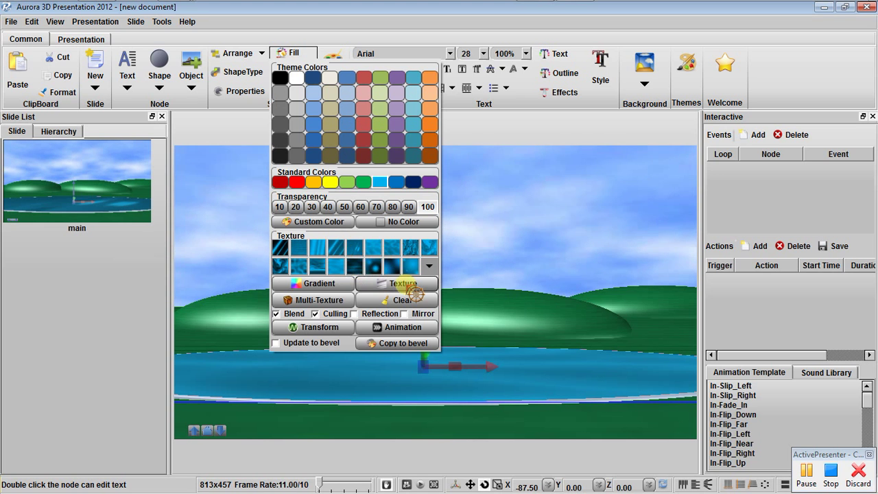
Animate the water texture with the Horizontal scroll half template.
{"action": "left_click", "coordinate": [405, 328]}
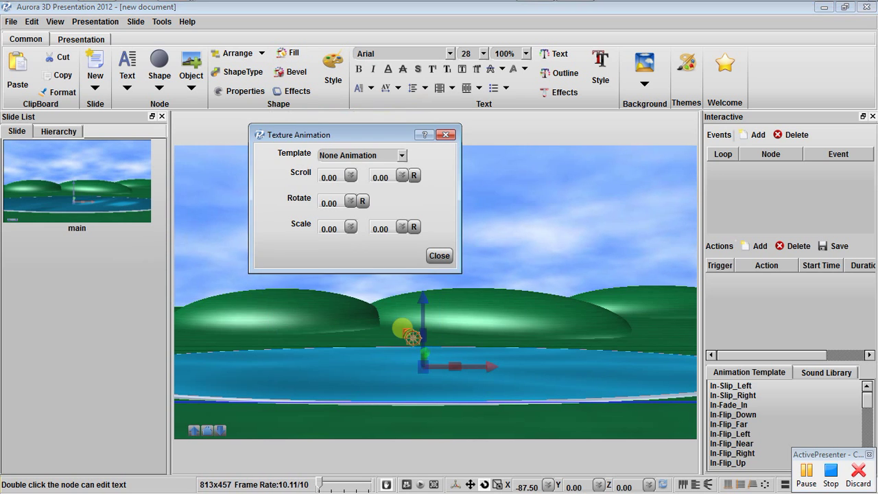
{"action": "left_click_drag", "start_coordinate": [387, 134], "coordinate": [234, 64]}
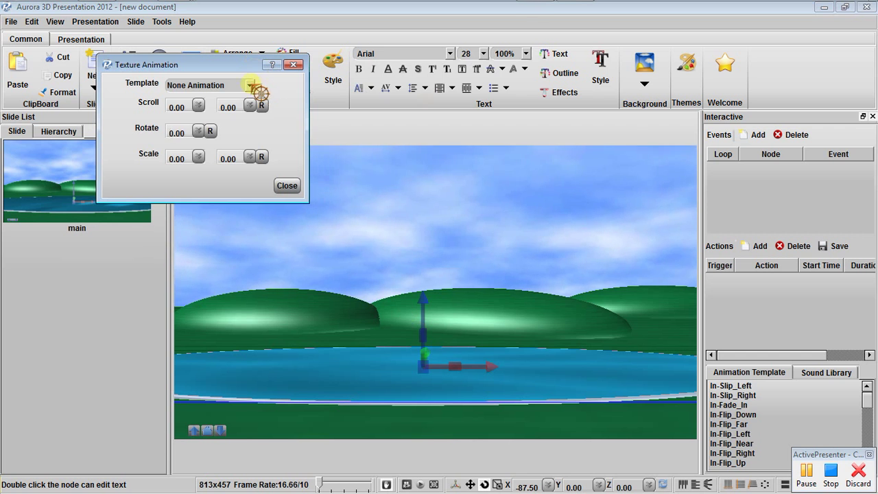
{"action": "left_click", "coordinate": [249, 86]}
{"action": "left_click", "coordinate": [227, 106]}
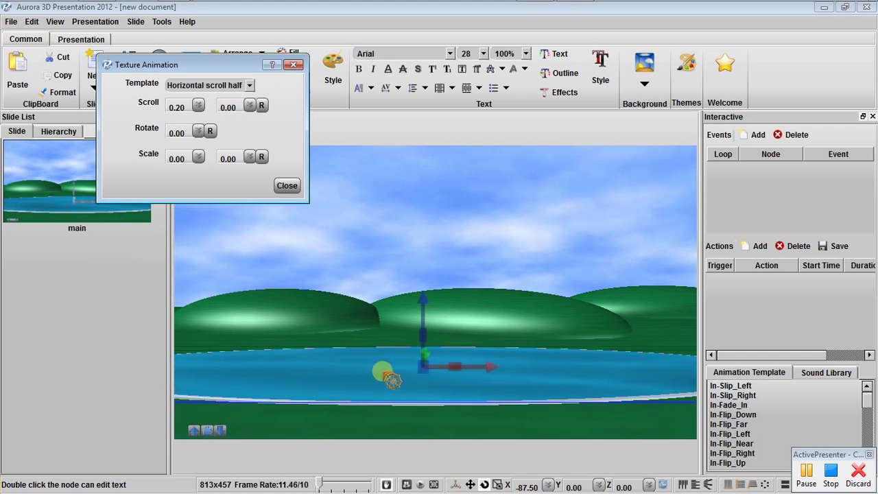
{"action": "left_click", "coordinate": [287, 185]}
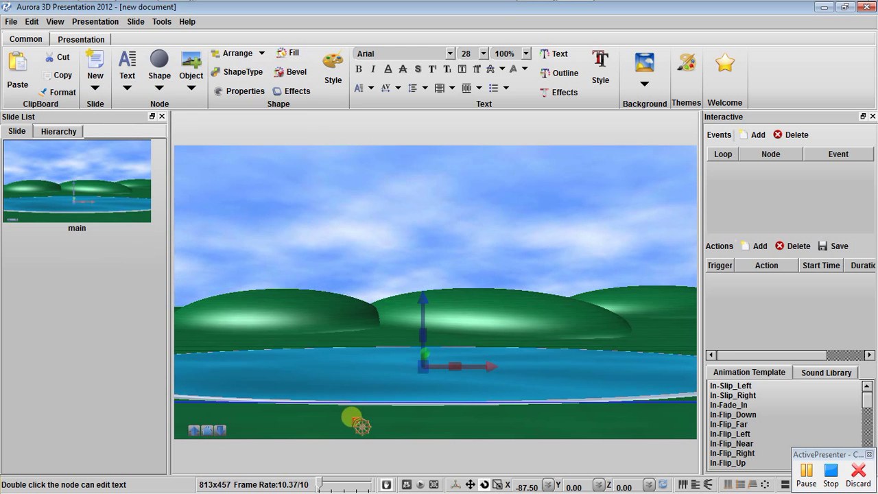
Color the lake's bevel standard green with a mottled preset texture, also trying orange and light gray, and deselect the lake.
{"action": "left_click", "coordinate": [297, 73]}
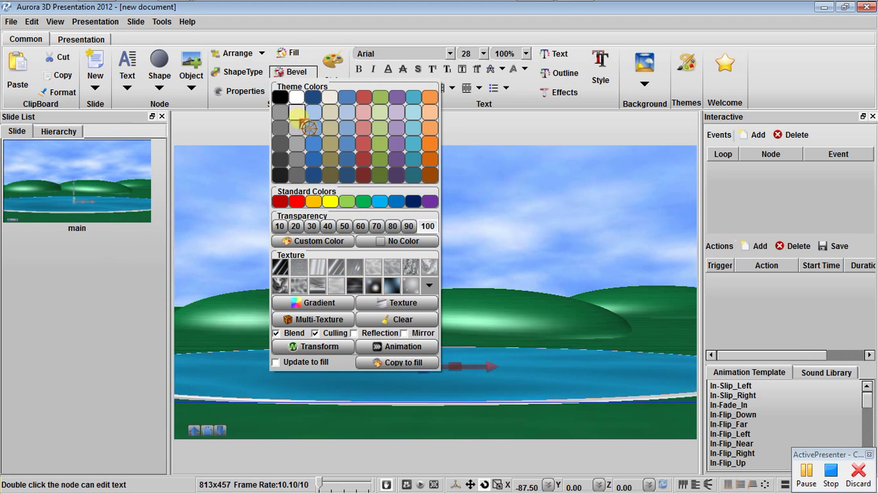
{"action": "left_click", "coordinate": [364, 201]}
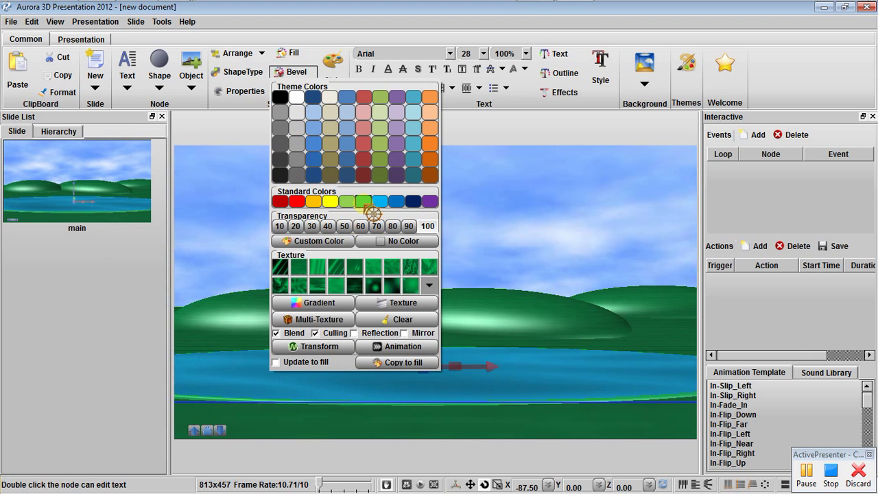
{"action": "left_click", "coordinate": [419, 267]}
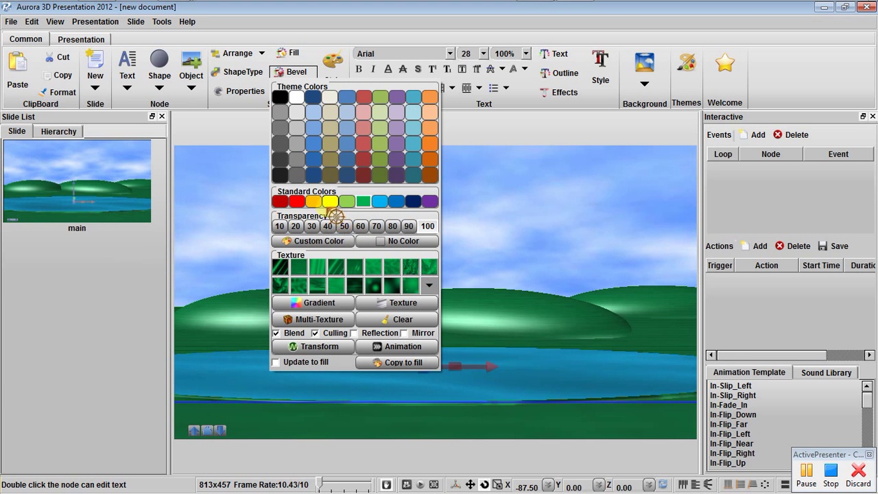
{"action": "left_click", "coordinate": [315, 203]}
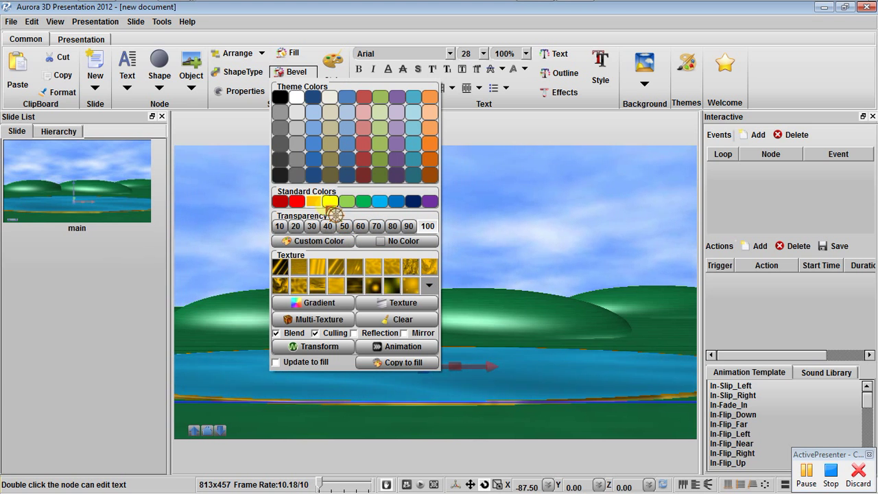
{"action": "left_click", "coordinate": [299, 129]}
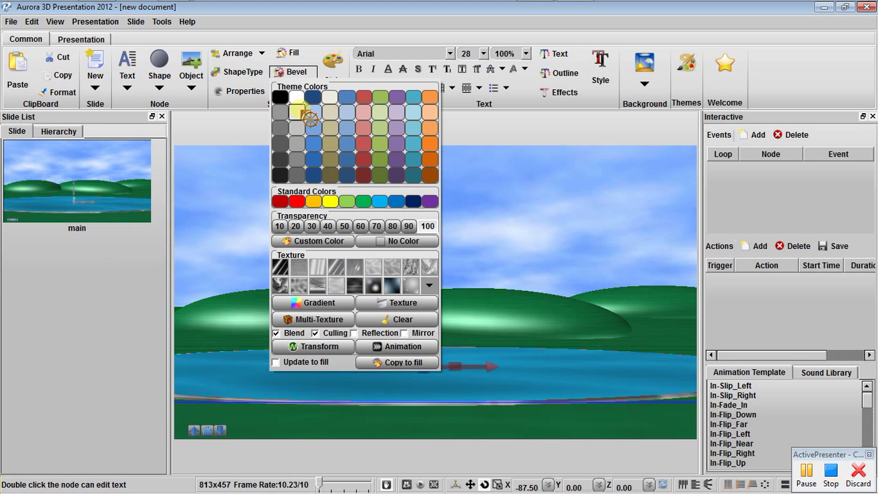
{"action": "left_click", "coordinate": [364, 200]}
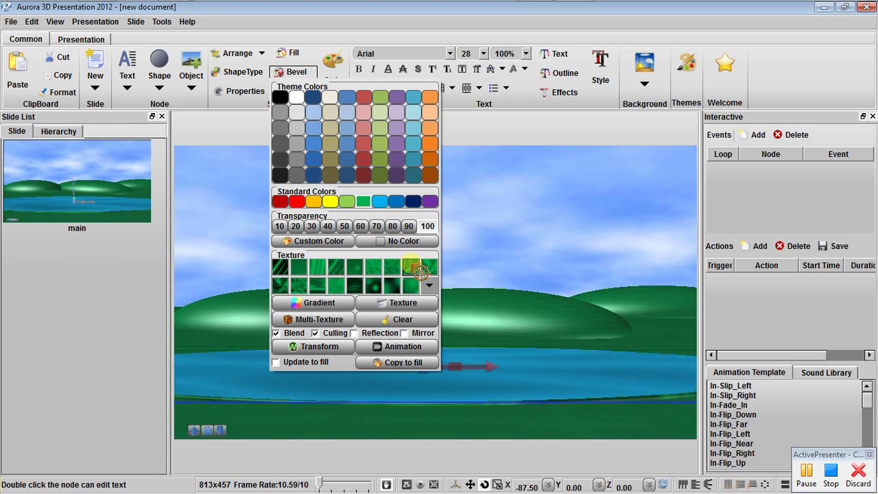
{"action": "left_click", "coordinate": [516, 180]}
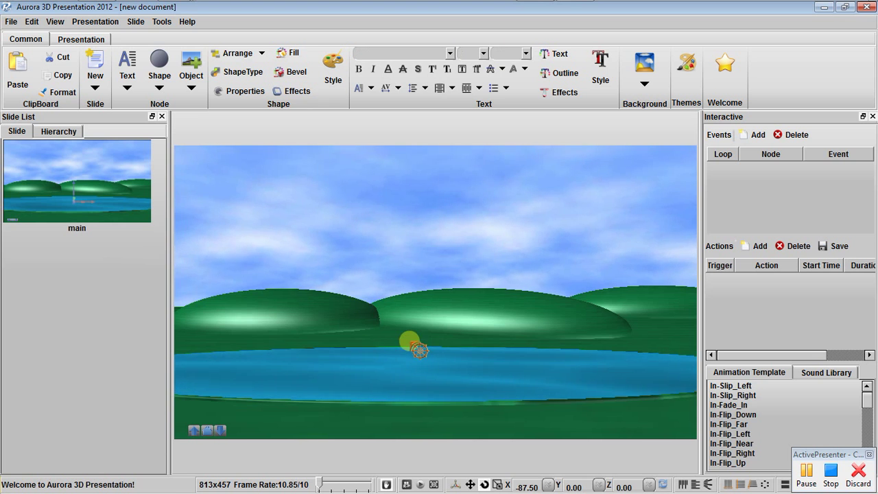
{"action": "scroll", "coordinate": [411, 348], "scroll_direction": "up", "scroll_amount": 8}
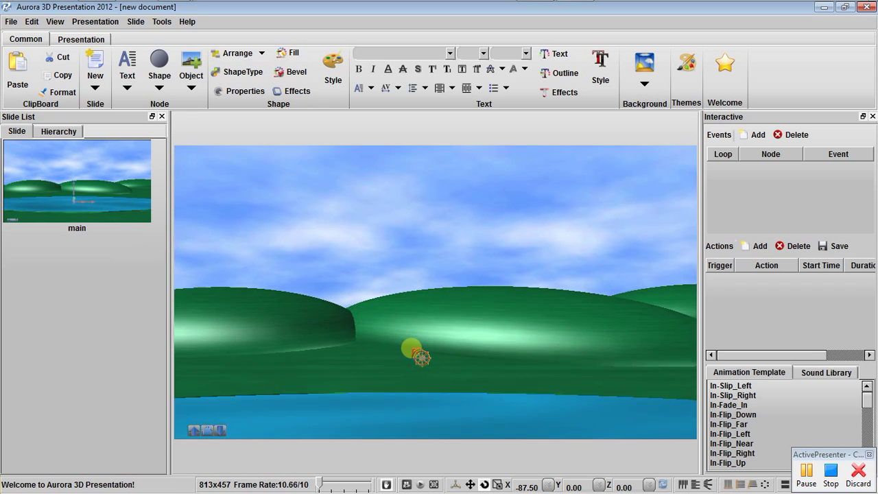
{"action": "scroll", "coordinate": [422, 357], "scroll_direction": "down", "scroll_amount": 5}
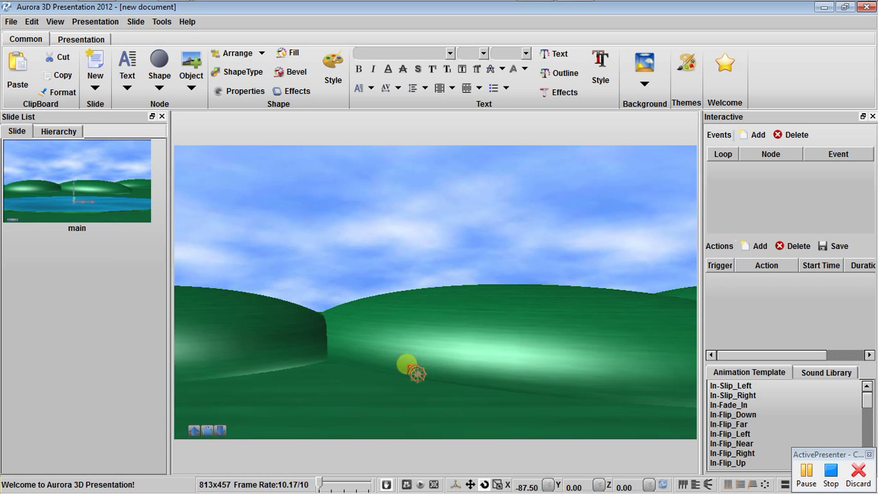
Add a Slide Show event to the slide and set it to loop.
{"action": "scroll", "coordinate": [409, 372], "scroll_direction": "down", "scroll_amount": 3}
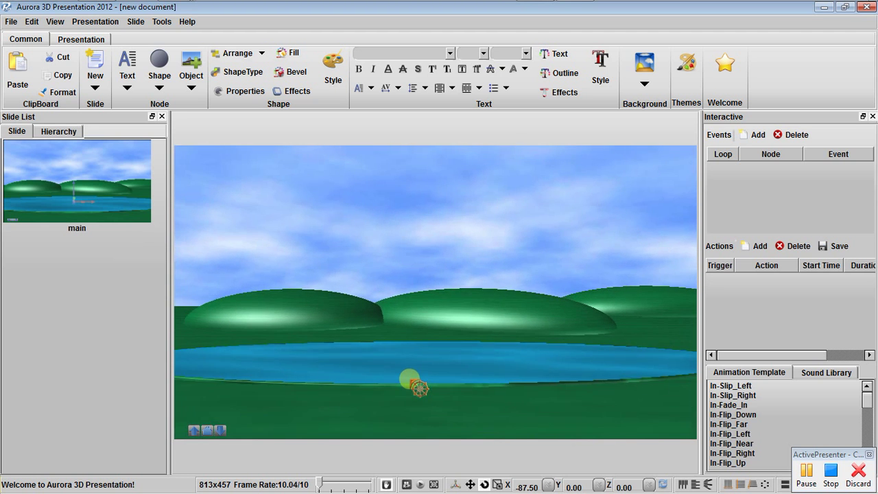
{"action": "scroll", "coordinate": [410, 378], "scroll_direction": "up", "scroll_amount": 2}
{"action": "left_click_drag", "start_coordinate": [416, 381], "coordinate": [416, 400]}
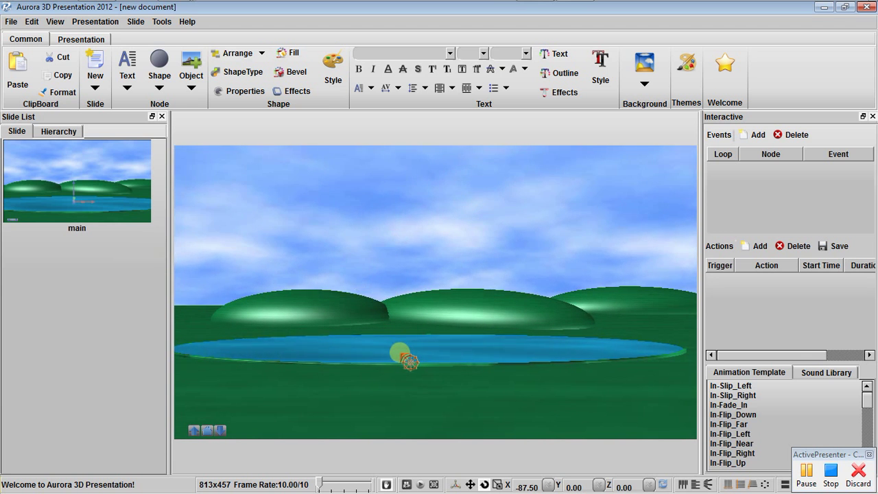
{"action": "left_click_drag", "start_coordinate": [409, 361], "coordinate": [416, 358]}
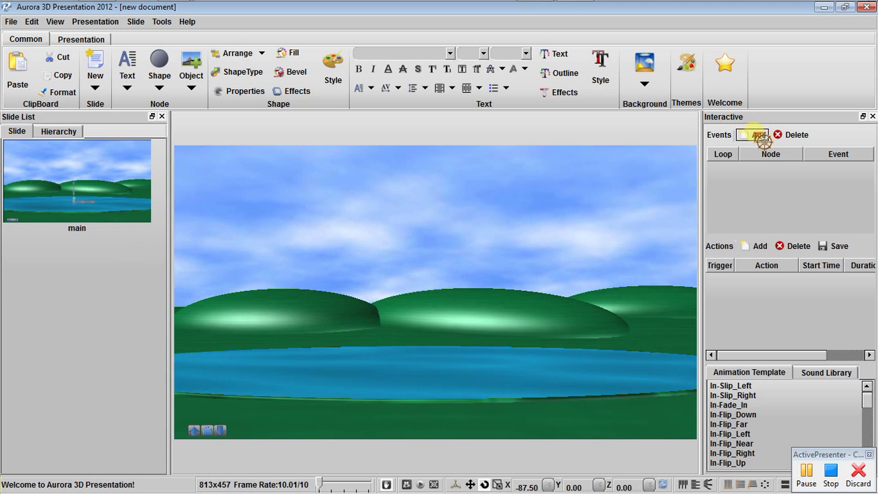
{"action": "left_click", "coordinate": [757, 136]}
{"action": "left_click", "coordinate": [765, 149]}
{"action": "left_click", "coordinate": [713, 171]}
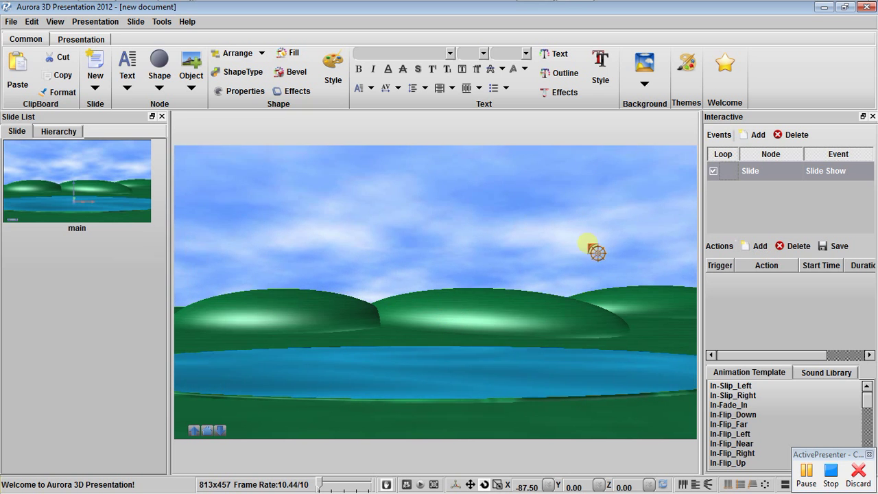
{"action": "left_click", "coordinate": [759, 246]}
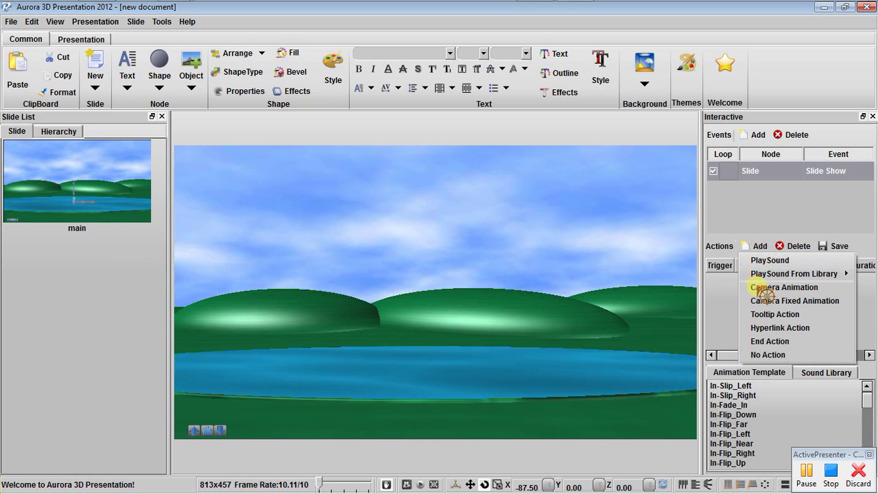
{"action": "left_click", "coordinate": [762, 289]}
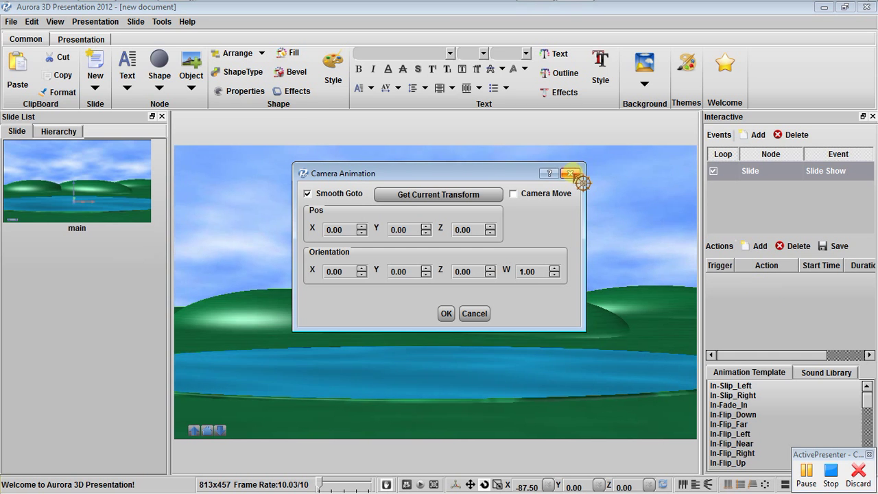
{"action": "left_click", "coordinate": [570, 173]}
Give the Slide Show event a Camera Fixed Animation action of type Reset Camera with Smooth Goto.
{"action": "left_click", "coordinate": [758, 246]}
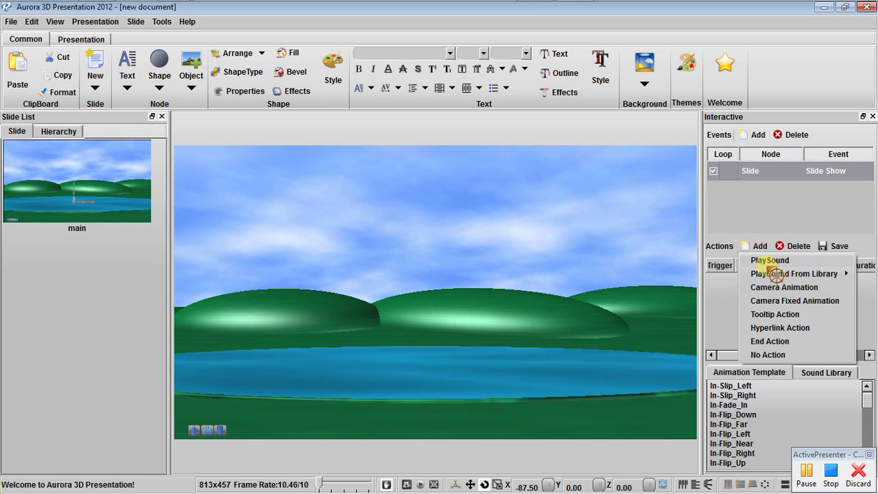
{"action": "left_click", "coordinate": [778, 303]}
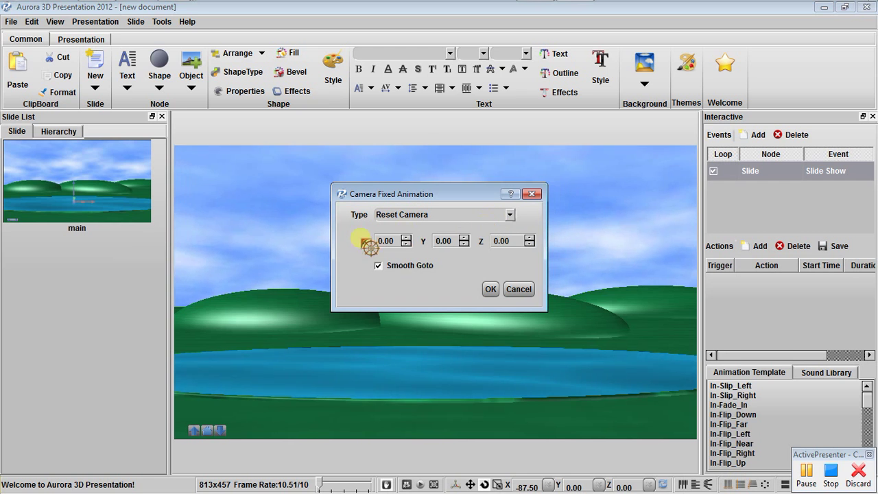
{"action": "left_click", "coordinate": [491, 290]}
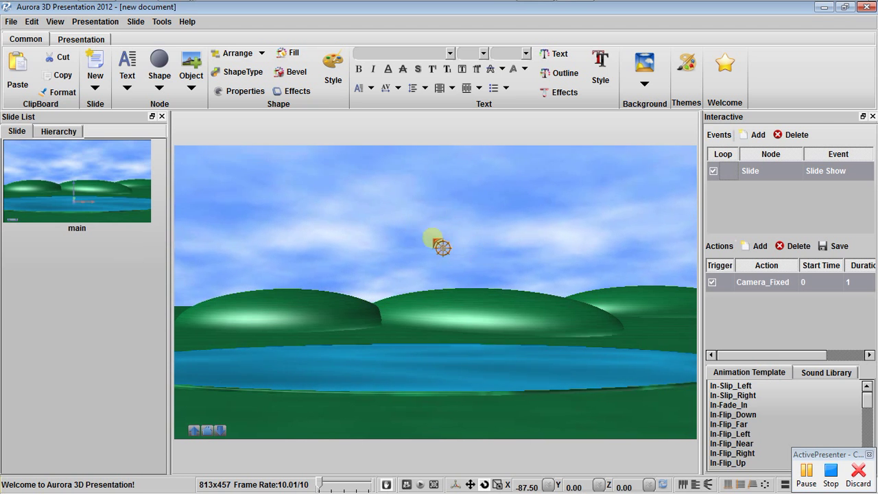
{"action": "left_click", "coordinate": [755, 134]}
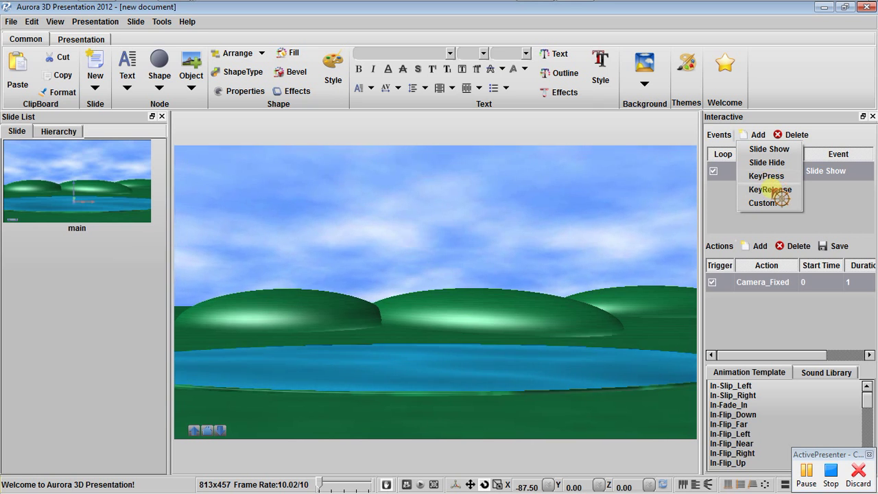
{"action": "left_click", "coordinate": [762, 203]}
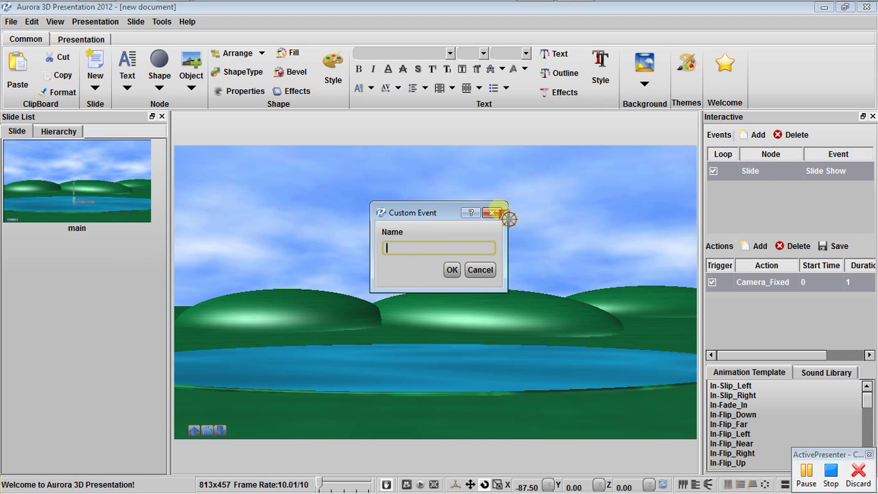
{"action": "left_click", "coordinate": [495, 213]}
Add KeyPress events for the W and Z keys to the slide, with the W event looping.
{"action": "left_click", "coordinate": [755, 137]}
{"action": "left_click", "coordinate": [756, 175]}
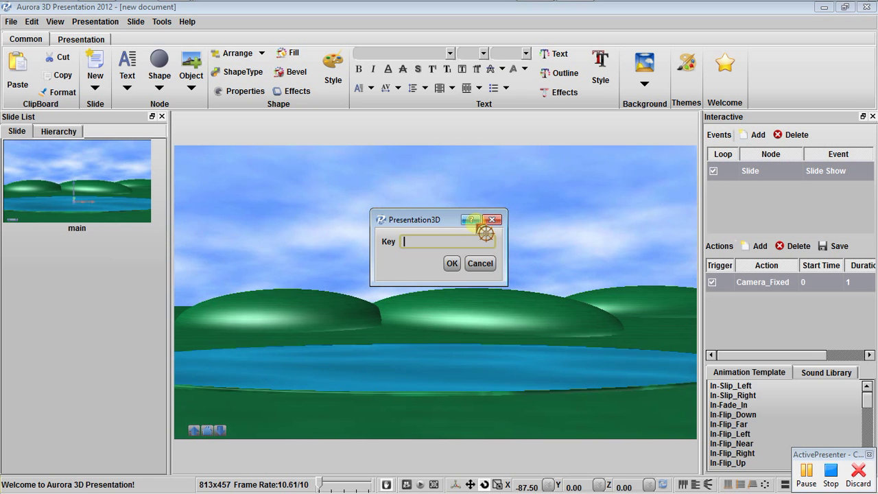
{"action": "left_click", "coordinate": [453, 263]}
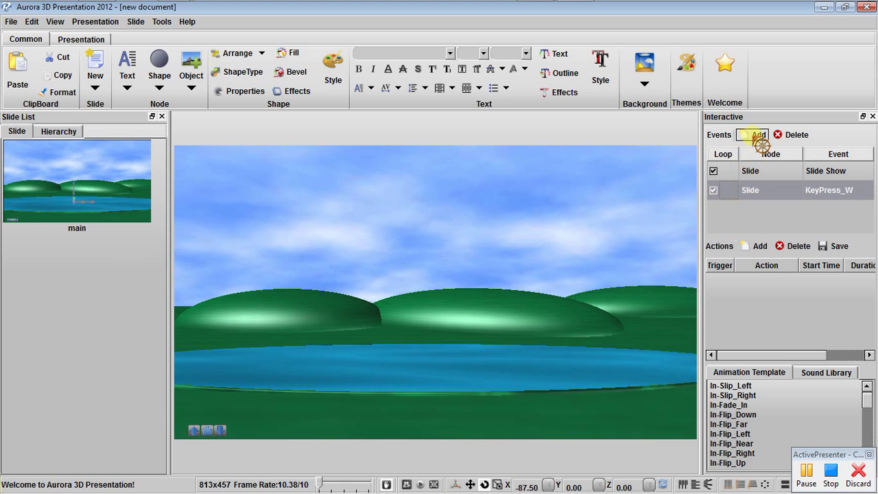
{"action": "left_click", "coordinate": [758, 136]}
{"action": "left_click", "coordinate": [763, 174]}
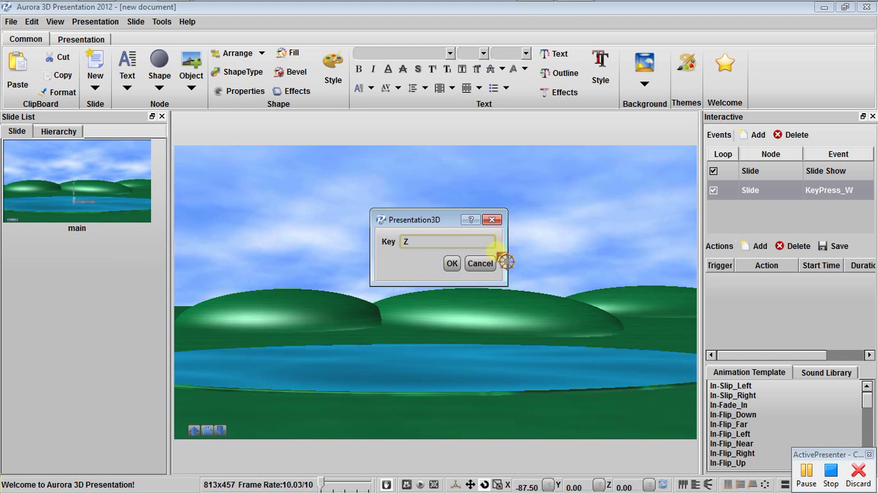
{"action": "left_click", "coordinate": [453, 264]}
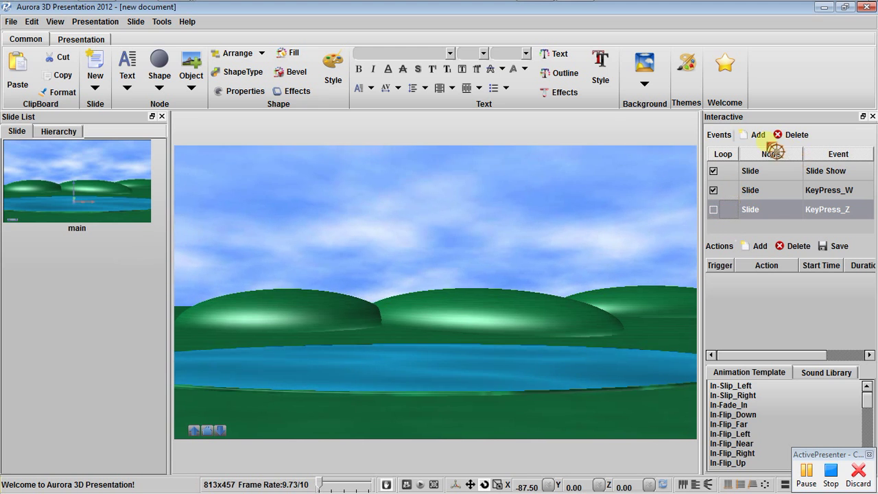
Add a KeyPress event for the D key and turn on looping for the Z and D events.
{"action": "left_click", "coordinate": [759, 136]}
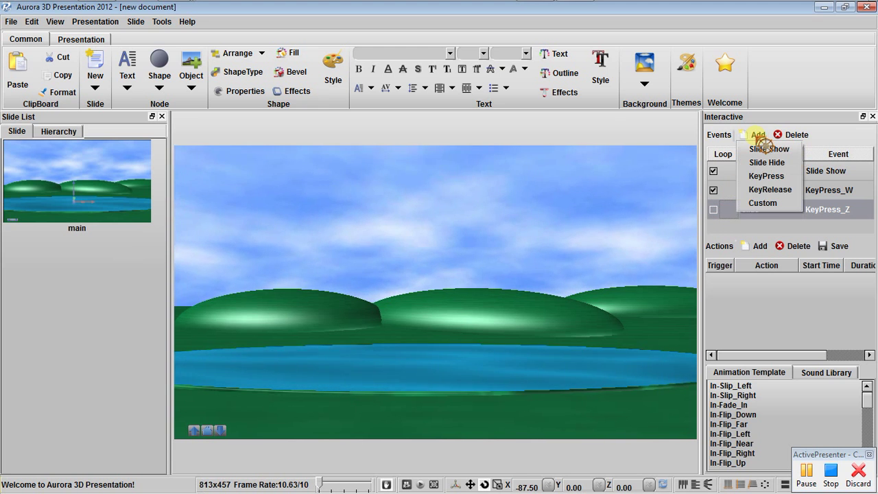
{"action": "left_click", "coordinate": [766, 176]}
{"action": "type", "text": "D"}
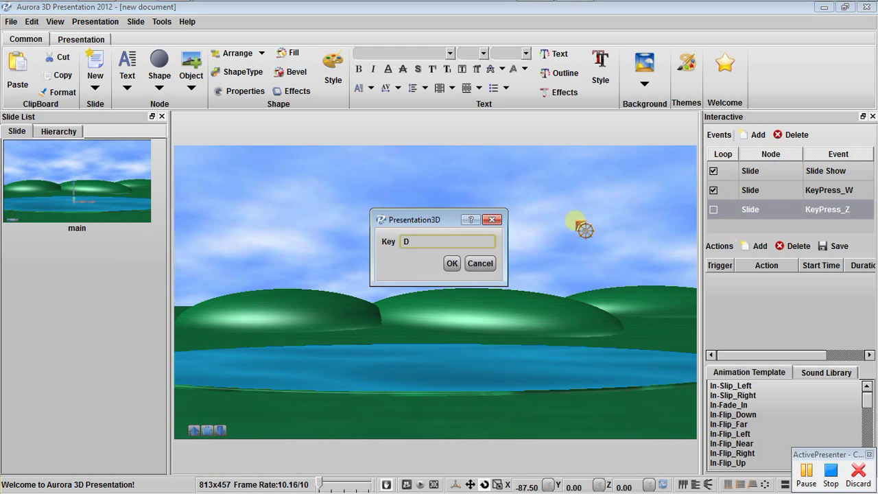
{"action": "left_click", "coordinate": [452, 263]}
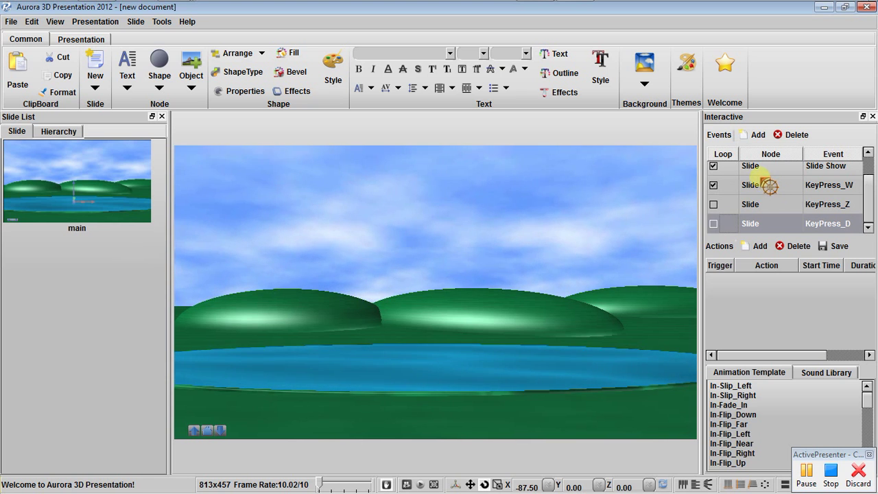
{"action": "left_click", "coordinate": [713, 203]}
{"action": "left_click", "coordinate": [713, 223]}
Add a KeyPress event for the A key to the slide.
{"action": "left_click", "coordinate": [763, 134]}
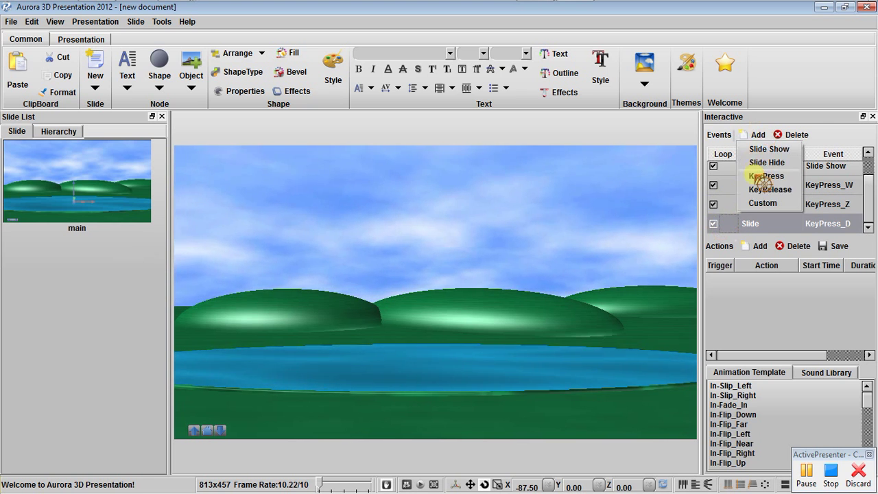
{"action": "left_click", "coordinate": [762, 176]}
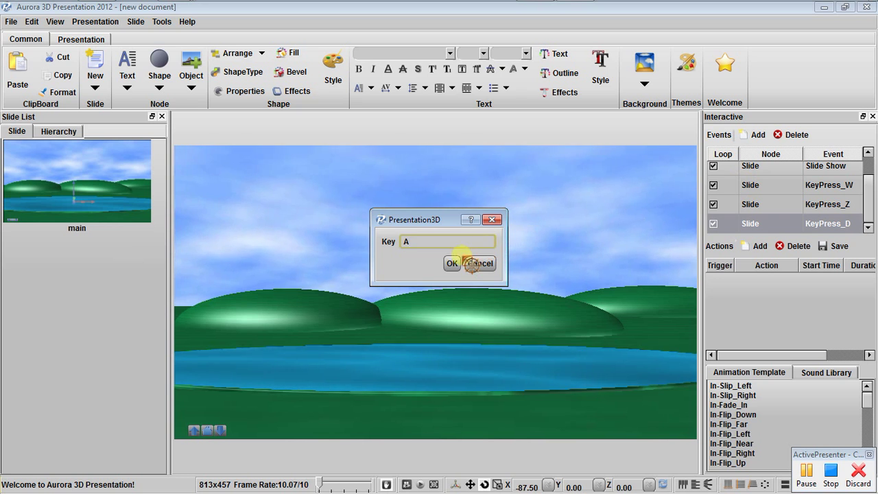
{"action": "type", "text": "A"}
{"action": "left_click", "coordinate": [452, 263]}
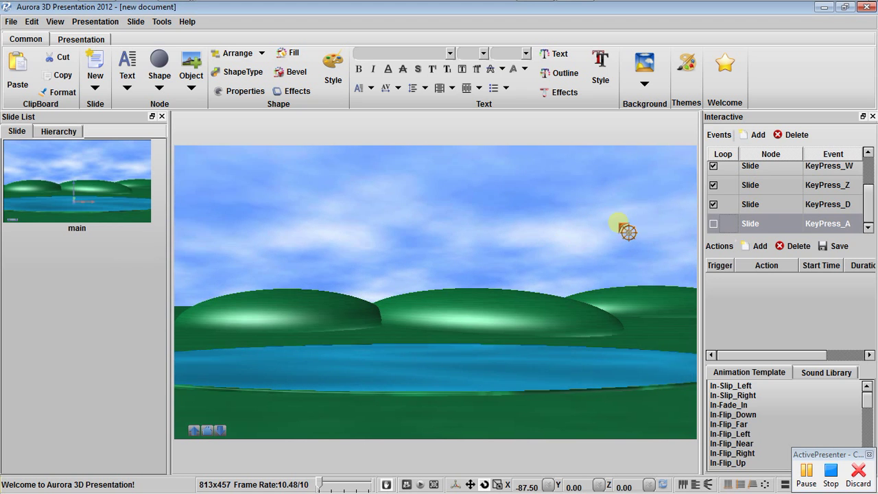
Give the W key event a Camera Fixed Animation action of type Zoom Camera with Smooth Goto.
{"action": "left_click_drag", "start_coordinate": [871, 203], "coordinate": [871, 177]}
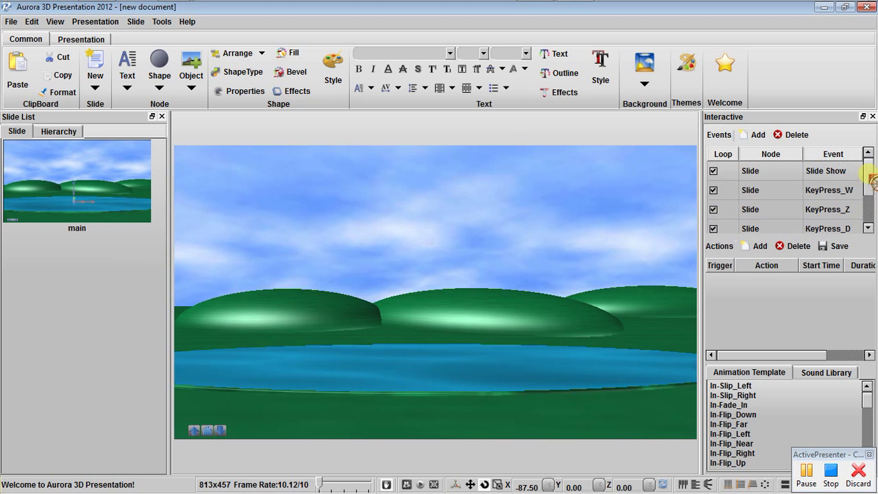
{"action": "left_click", "coordinate": [751, 190]}
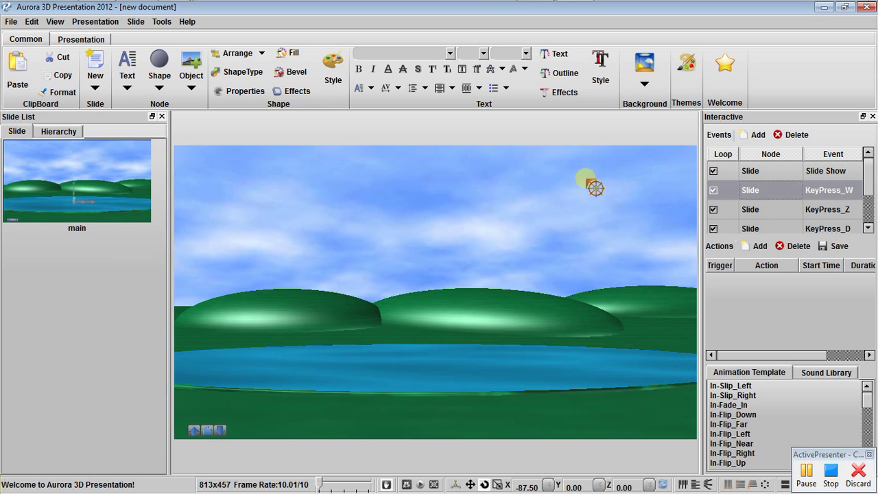
{"action": "left_click", "coordinate": [758, 245]}
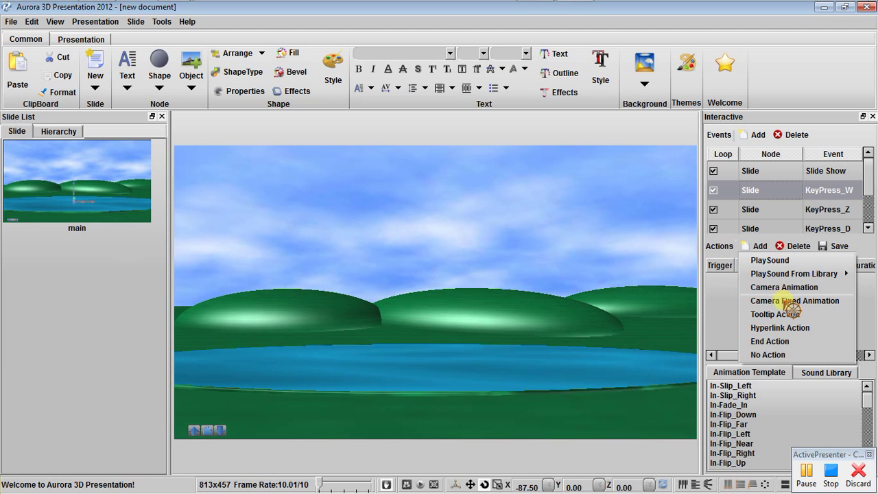
{"action": "left_click", "coordinate": [790, 303]}
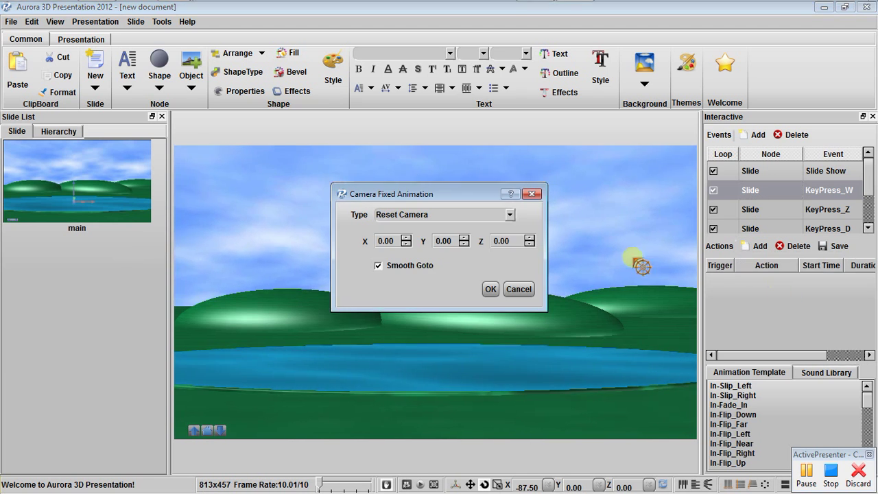
{"action": "left_click", "coordinate": [510, 215]}
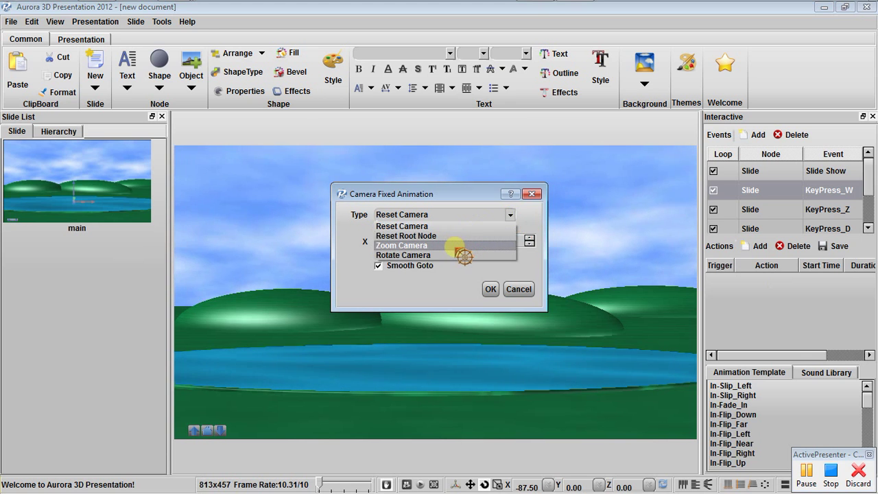
{"action": "left_click", "coordinate": [492, 290]}
Set the Y value of the W key's Zoom Camera action to 5 and recheck its settings.
{"action": "double_click", "coordinate": [754, 284]}
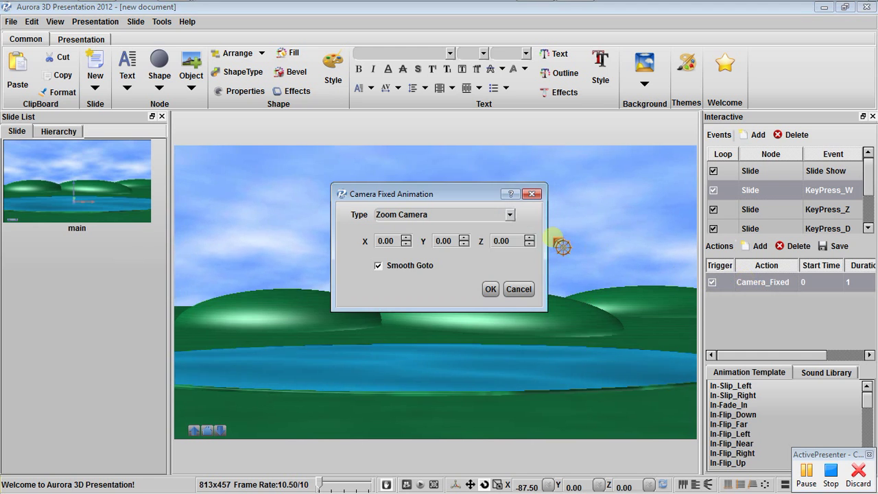
{"action": "left_click", "coordinate": [464, 238]}
{"action": "left_click", "coordinate": [491, 289]}
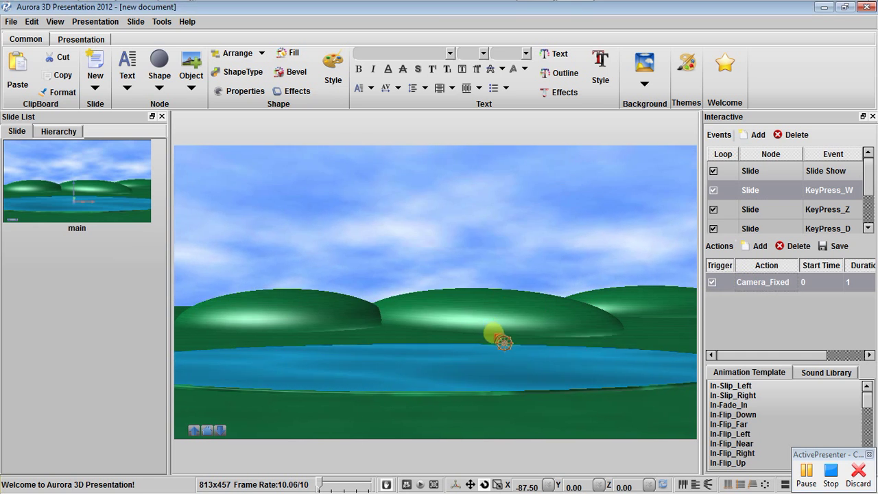
{"action": "double_click", "coordinate": [782, 282]}
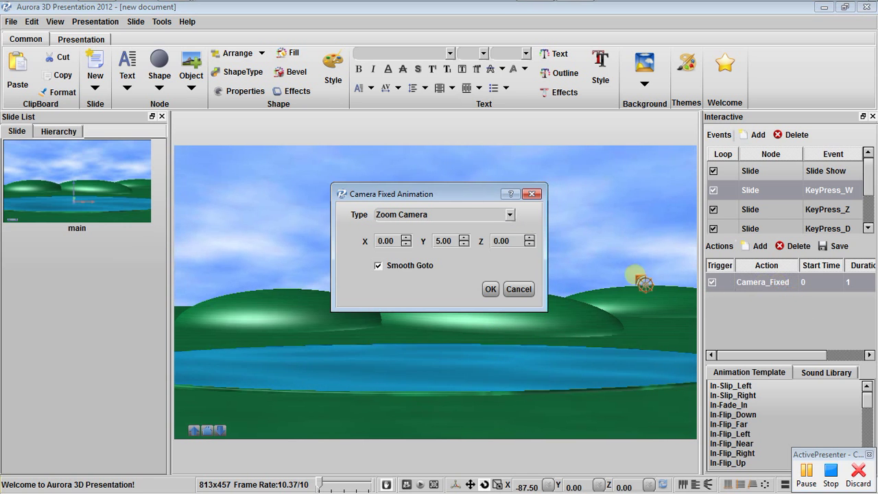
{"action": "left_click", "coordinate": [491, 289]}
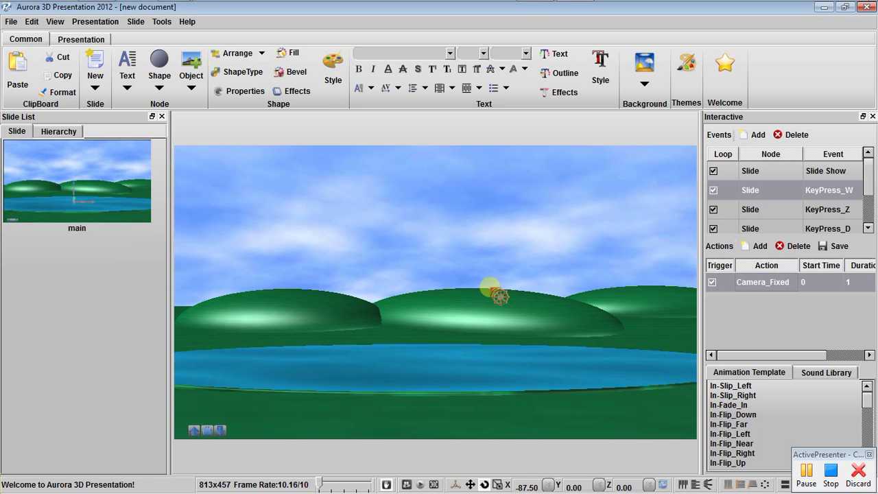
Raise the Y value of the W key's Zoom Camera action to about 11 and preview the slide.
{"action": "left_click", "coordinate": [753, 284]}
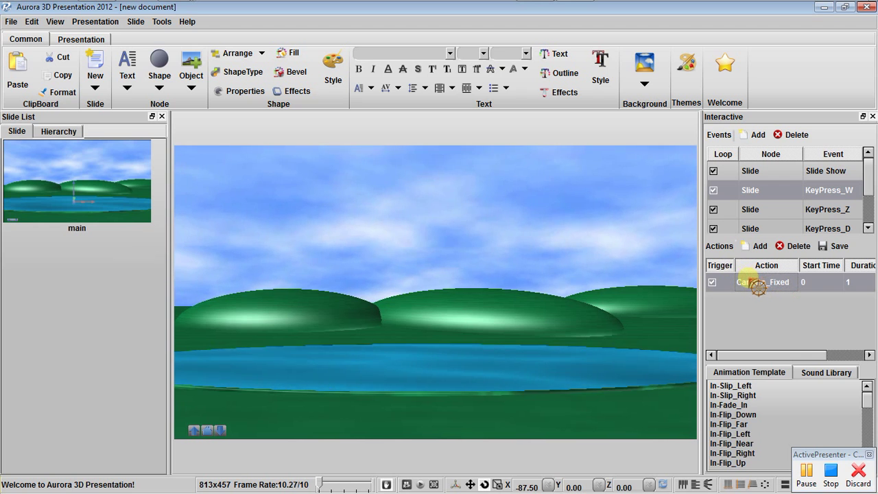
{"action": "double_click", "coordinate": [757, 286]}
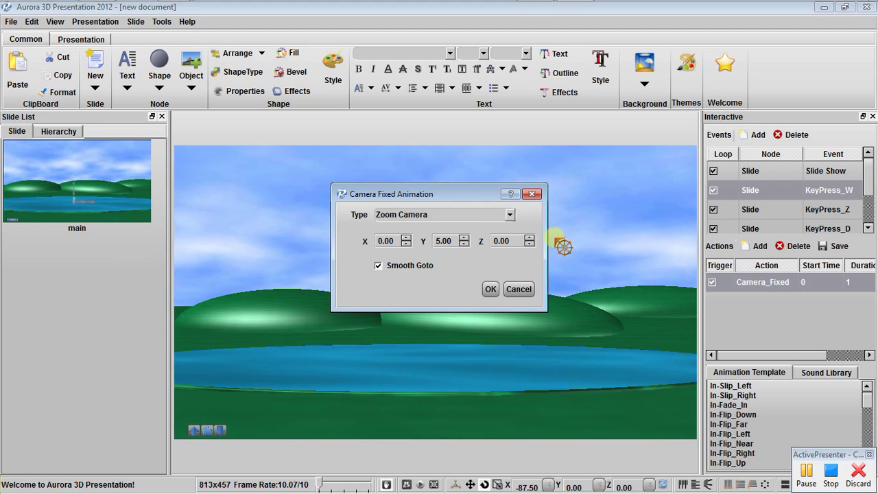
{"action": "left_click", "coordinate": [465, 237]}
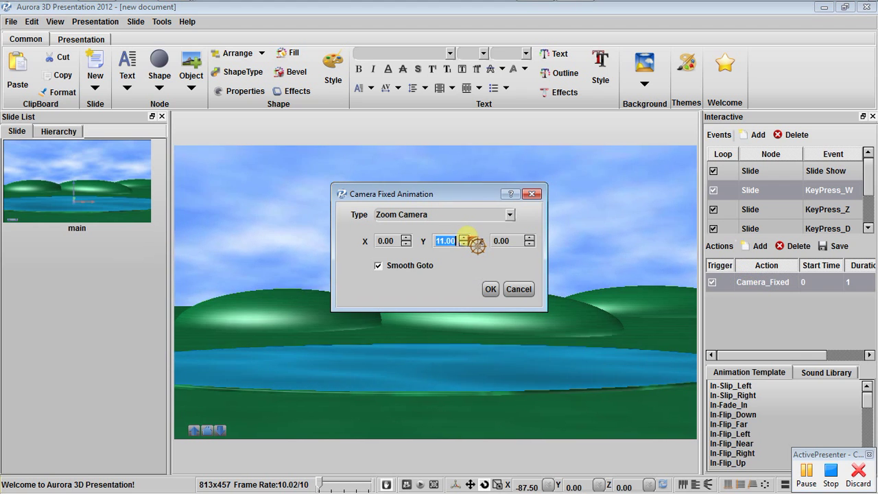
{"action": "left_click", "coordinate": [464, 238]}
{"action": "left_click", "coordinate": [490, 289]}
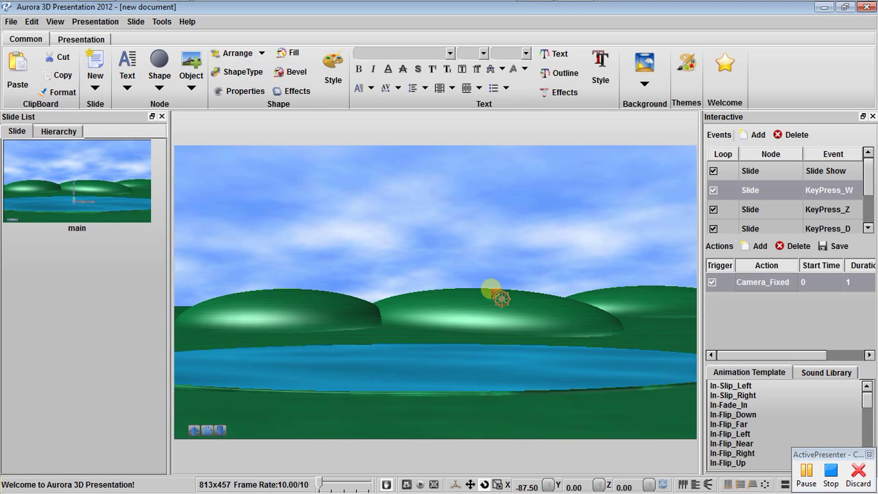
{"action": "left_click", "coordinate": [420, 485]}
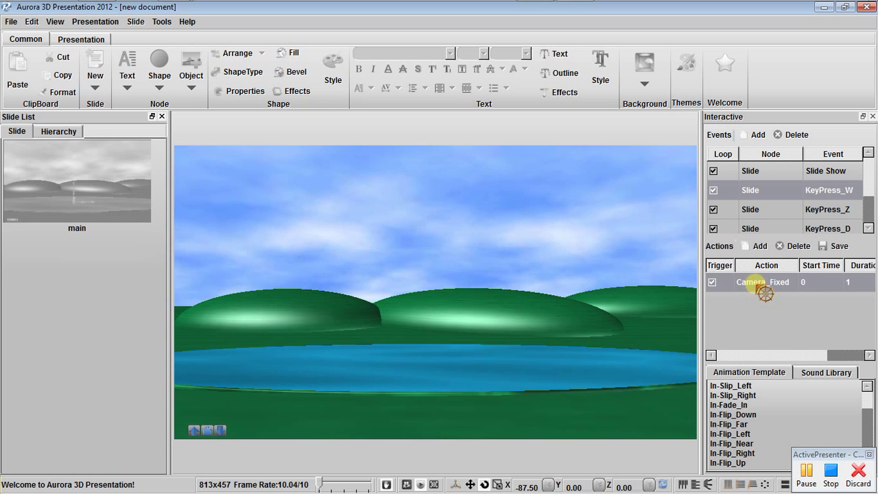
Stop the slide preview and review the settings of the W key's Zoom Camera action.
{"action": "left_click", "coordinate": [427, 484]}
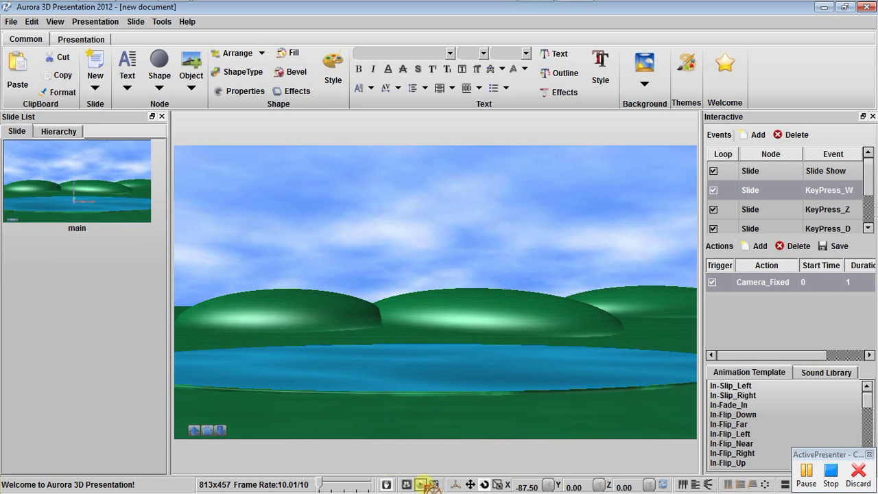
{"action": "double_click", "coordinate": [746, 284]}
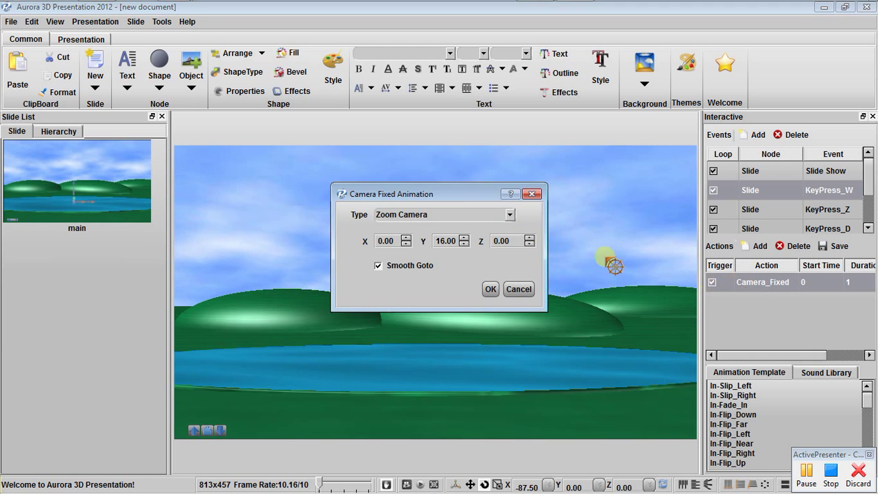
{"action": "left_click", "coordinate": [519, 289]}
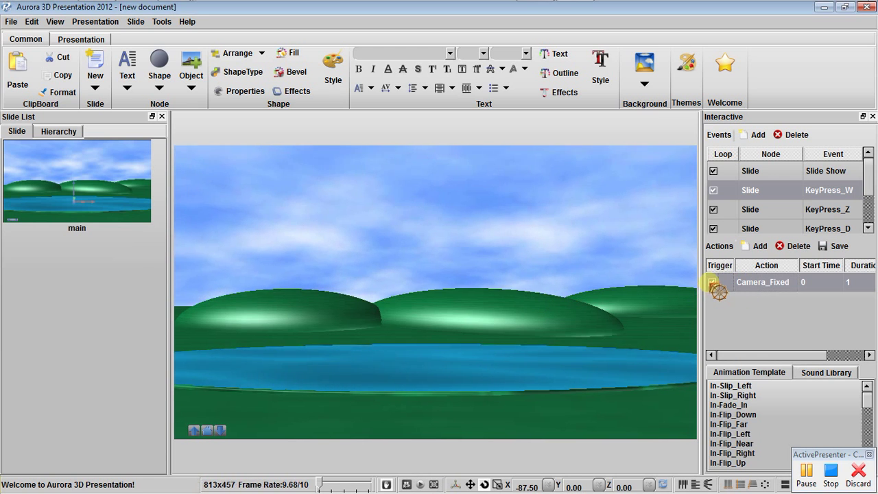
Turn off the trigger of the W key's camera action and raise its Zoom Camera X value to about 4.
{"action": "left_click", "coordinate": [713, 282]}
{"action": "double_click", "coordinate": [750, 287]}
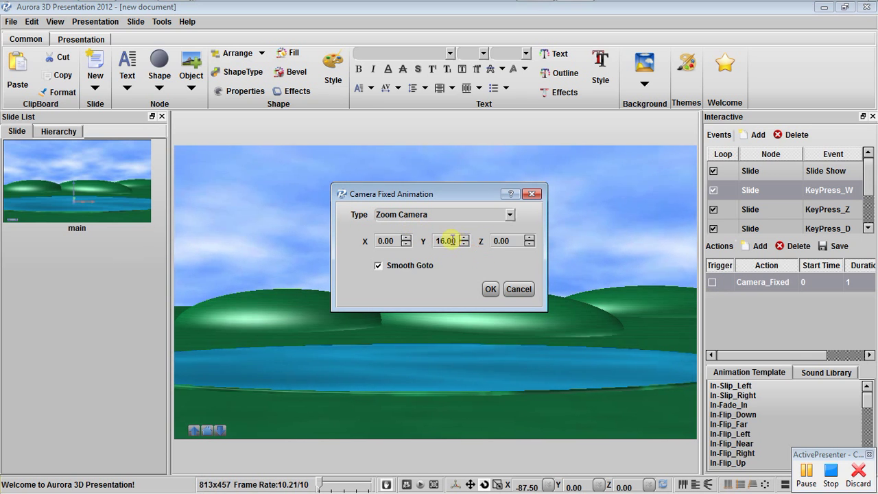
{"action": "left_click", "coordinate": [406, 237]}
{"action": "left_click", "coordinate": [406, 237]}
{"action": "left_click", "coordinate": [406, 237]}
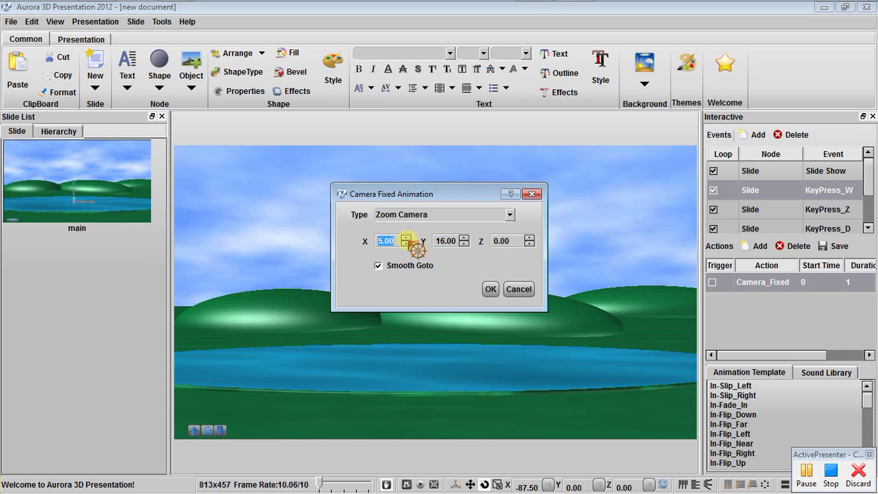
{"action": "left_click", "coordinate": [491, 289]}
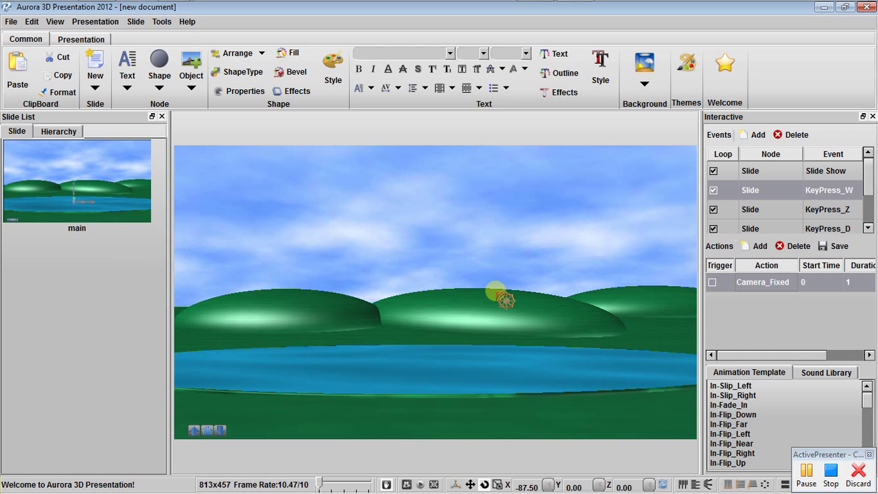
Set the W key's Zoom Camera action to X 20 and Y 0.
{"action": "double_click", "coordinate": [762, 285]}
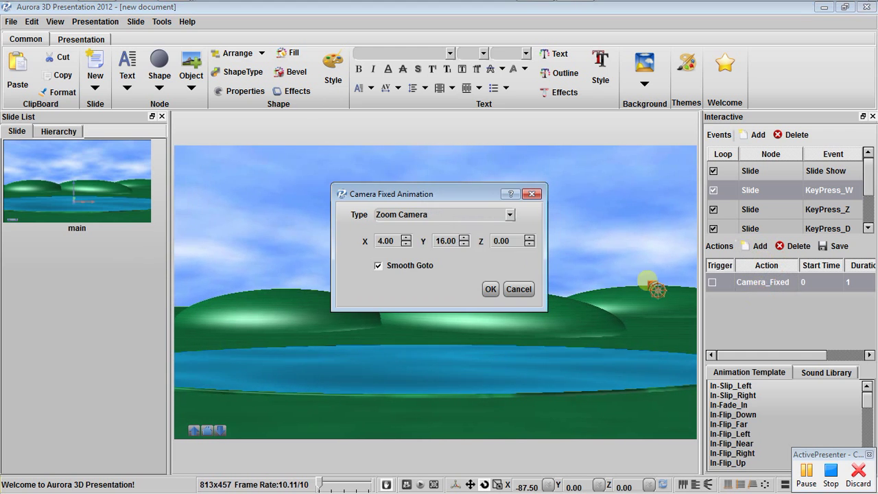
{"action": "left_click", "coordinate": [406, 237]}
{"action": "left_click", "coordinate": [406, 237]}
{"action": "left_click", "coordinate": [407, 238]}
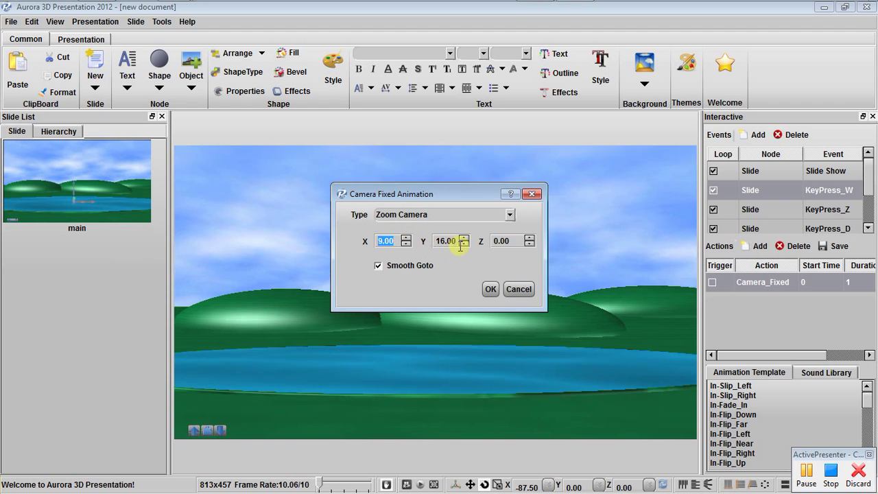
{"action": "key", "text": "Tab"}
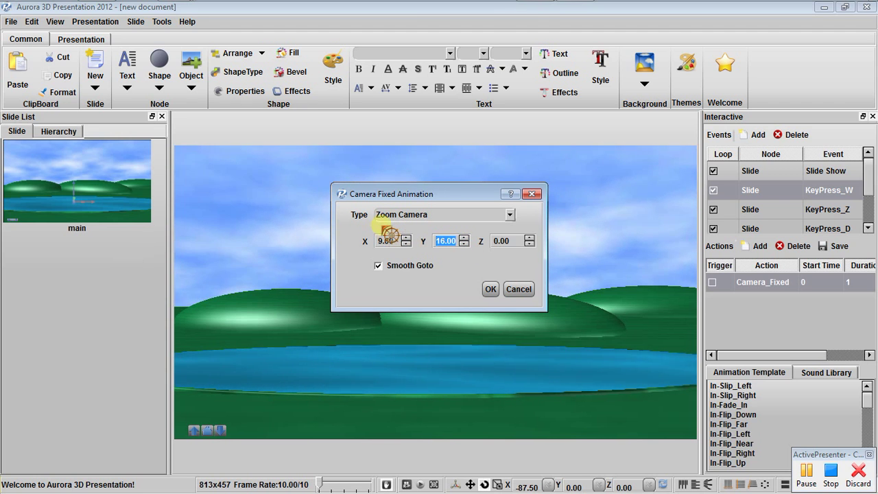
{"action": "type", "text": "0"}
{"action": "key", "text": "shift+Tab"}
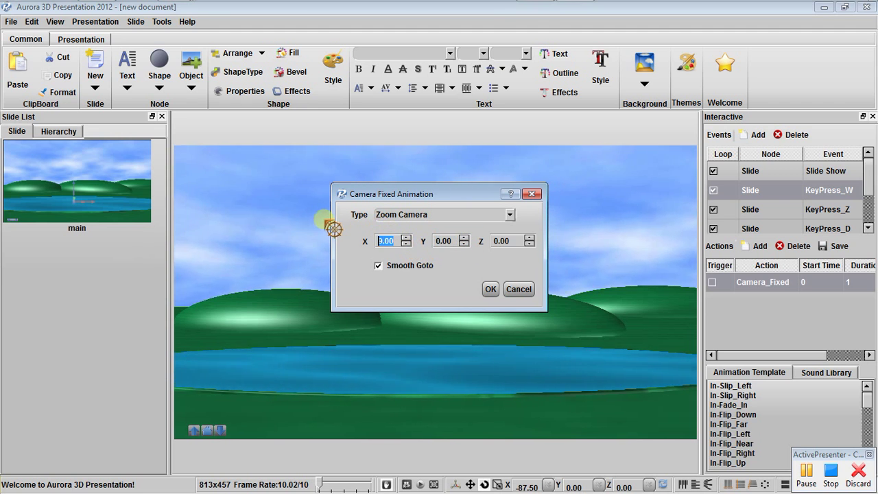
{"action": "type", "text": "2"}
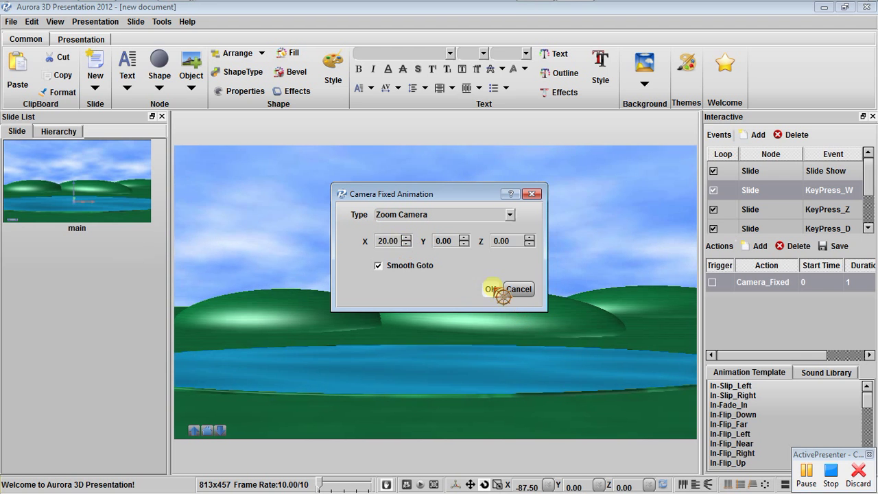
{"action": "left_click", "coordinate": [490, 289]}
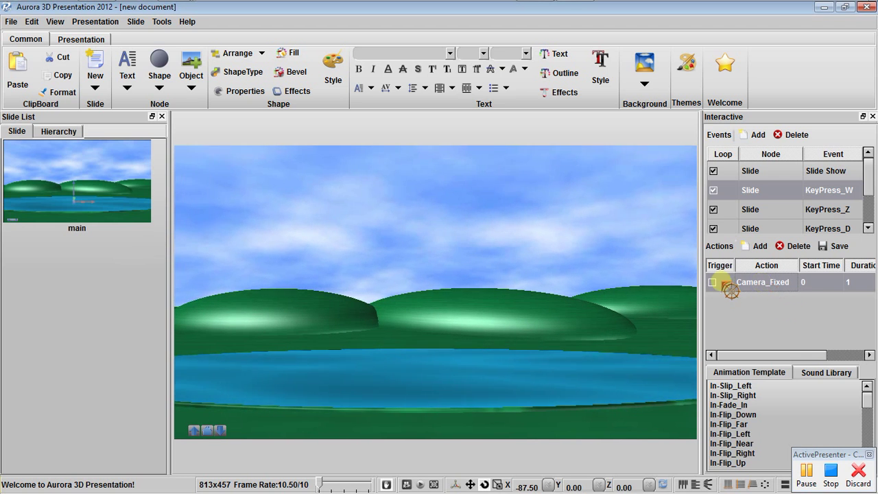
Preview the slide and test the camera zoom with the W key.
{"action": "left_click", "coordinate": [421, 484]}
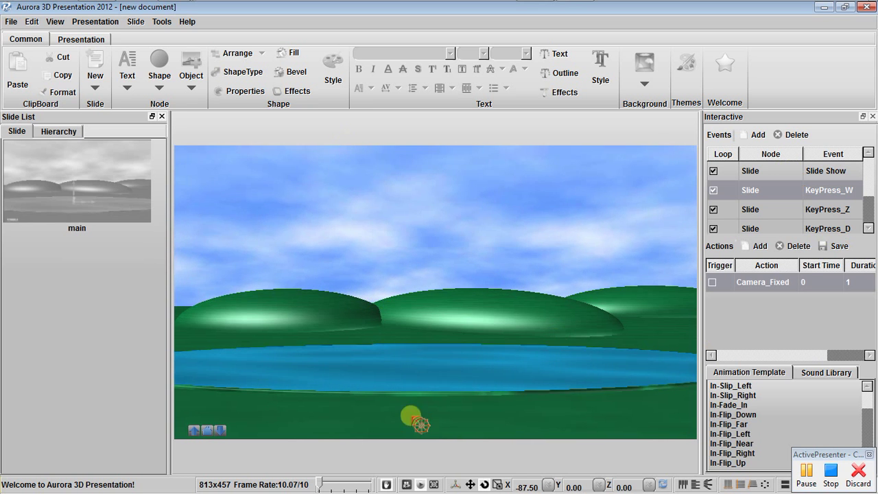
{"action": "key", "text": "w"}
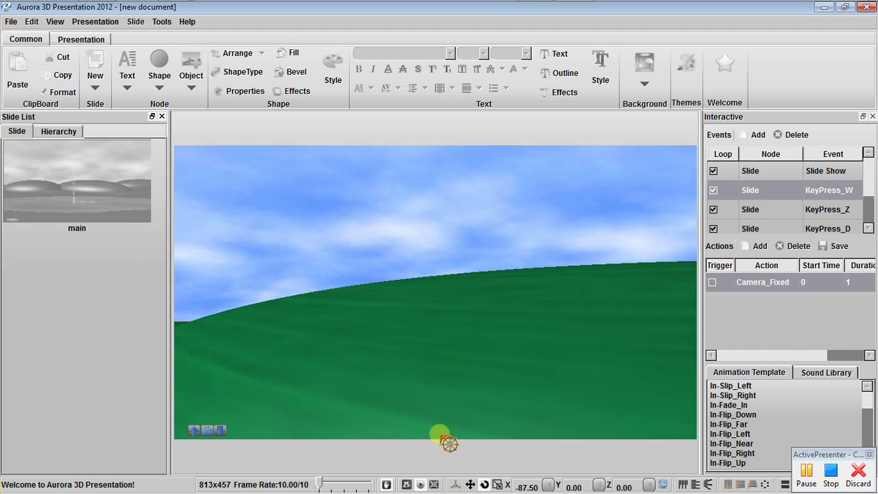
{"action": "left_click", "coordinate": [421, 485]}
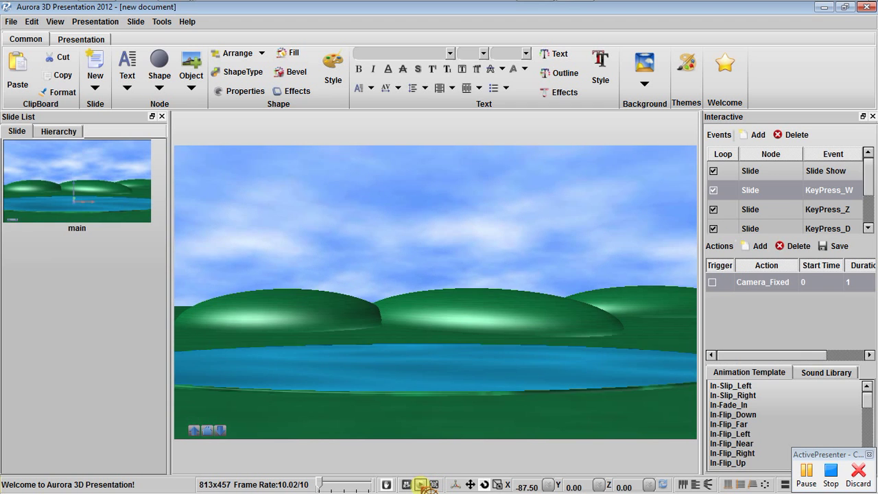
Give the Z key event a Camera Fixed Animation action of type Zoom Camera with X -20 and Smooth Goto.
{"action": "left_click", "coordinate": [765, 211]}
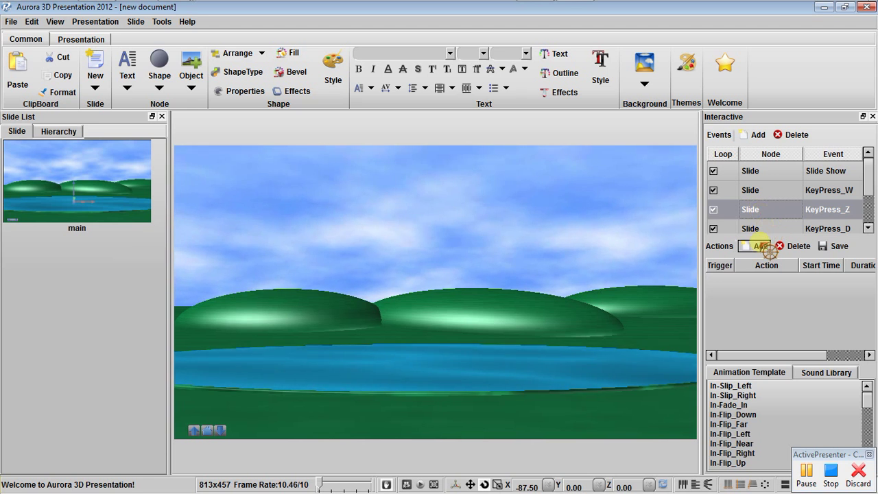
{"action": "left_click", "coordinate": [760, 246]}
{"action": "left_click", "coordinate": [785, 301]}
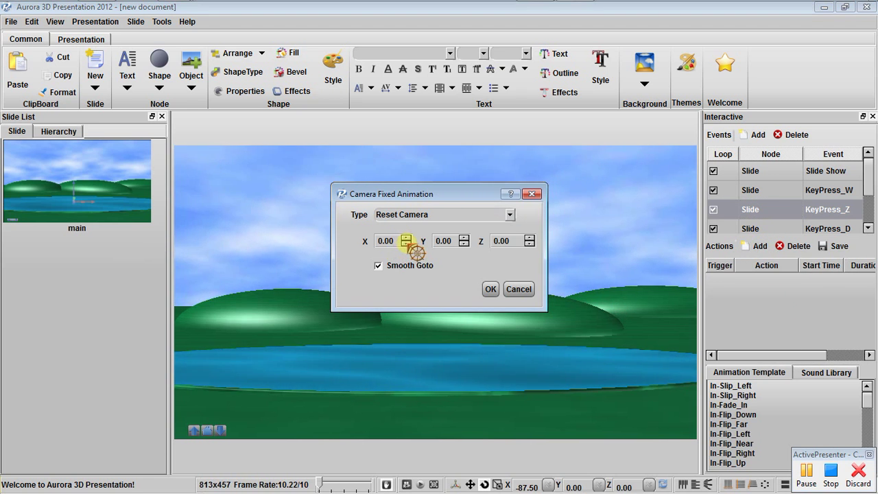
{"action": "left_click", "coordinate": [509, 215]}
{"action": "left_click", "coordinate": [412, 246]}
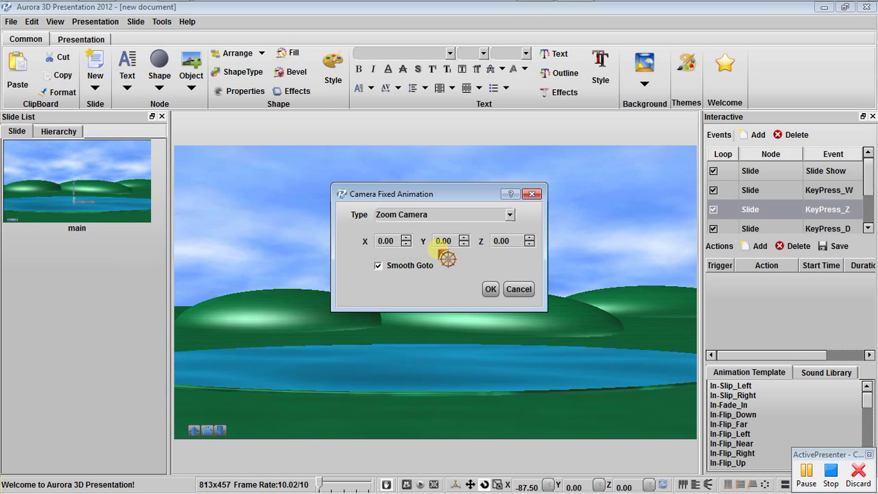
{"action": "double_click", "coordinate": [394, 241]}
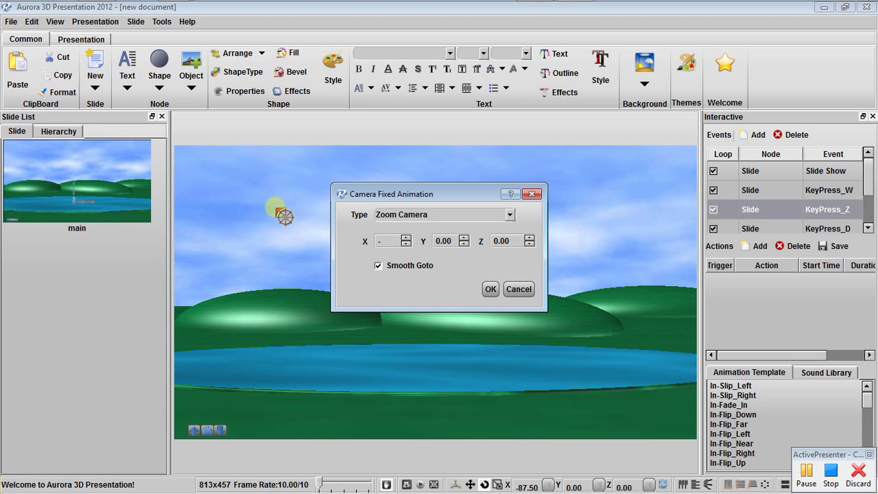
{"action": "type", "text": "-20"}
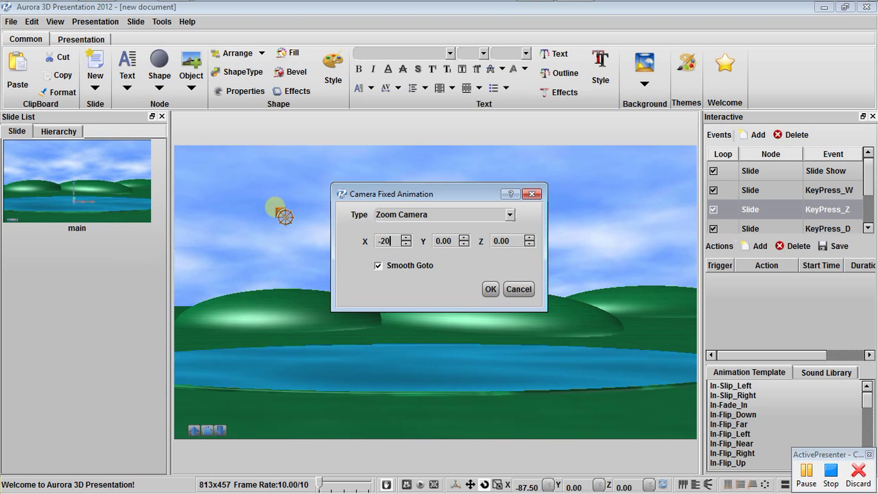
{"action": "left_click", "coordinate": [491, 289]}
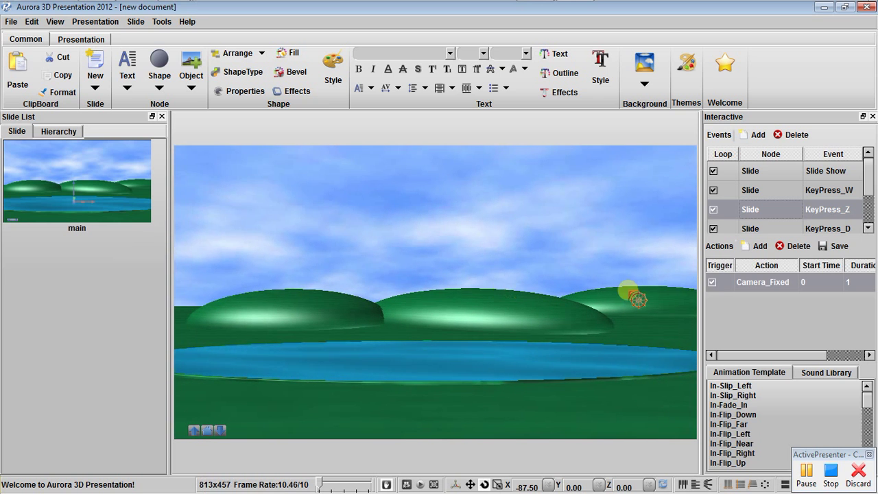
Turn on the trigger of the W key's camera action and test the W and Z keys in the slide preview.
{"action": "left_click", "coordinate": [750, 190]}
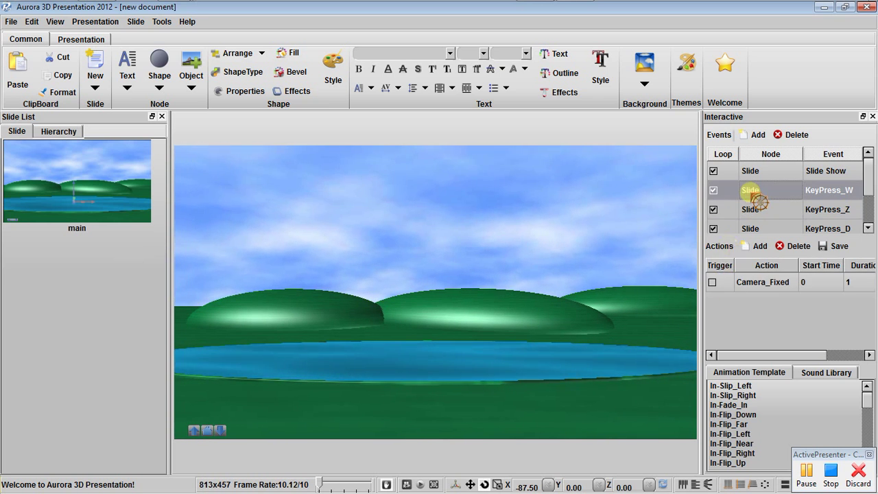
{"action": "left_click", "coordinate": [712, 282]}
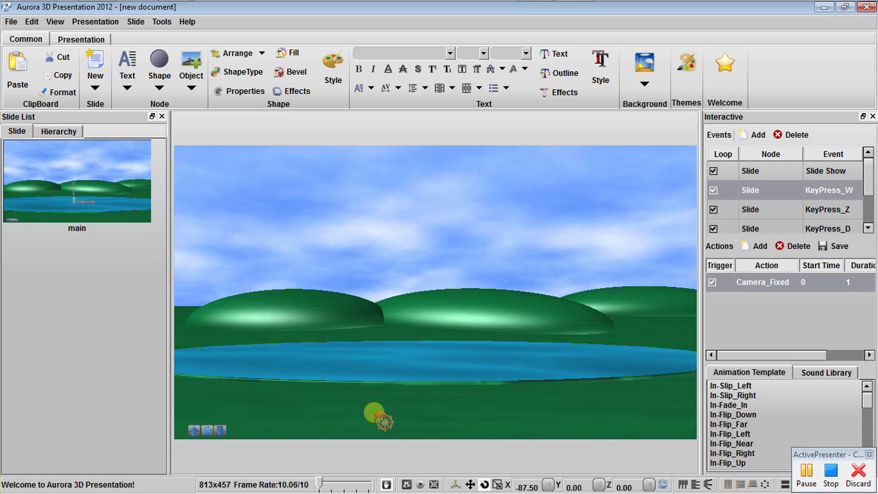
{"action": "left_click", "coordinate": [421, 483]}
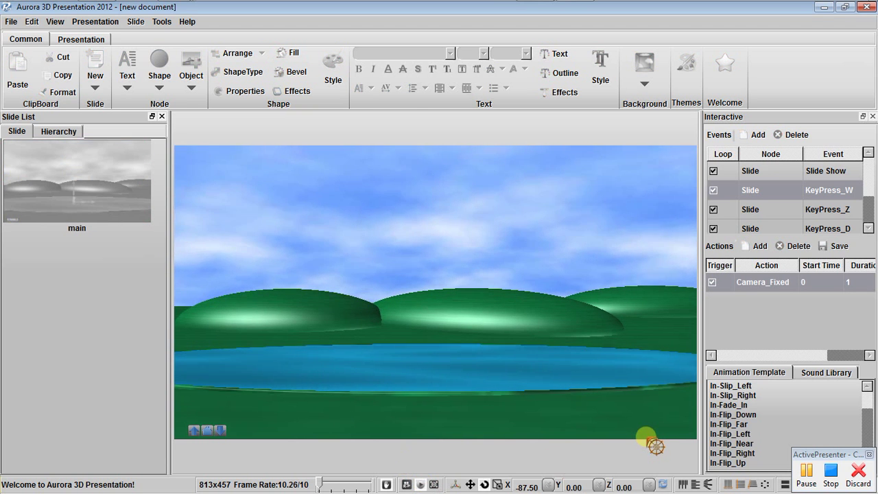
{"action": "key", "text": "w"}
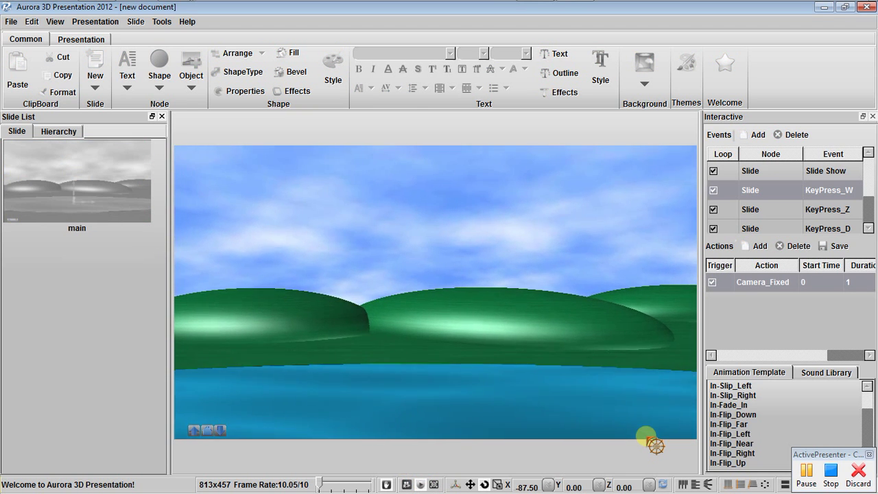
{"action": "key", "text": "z"}
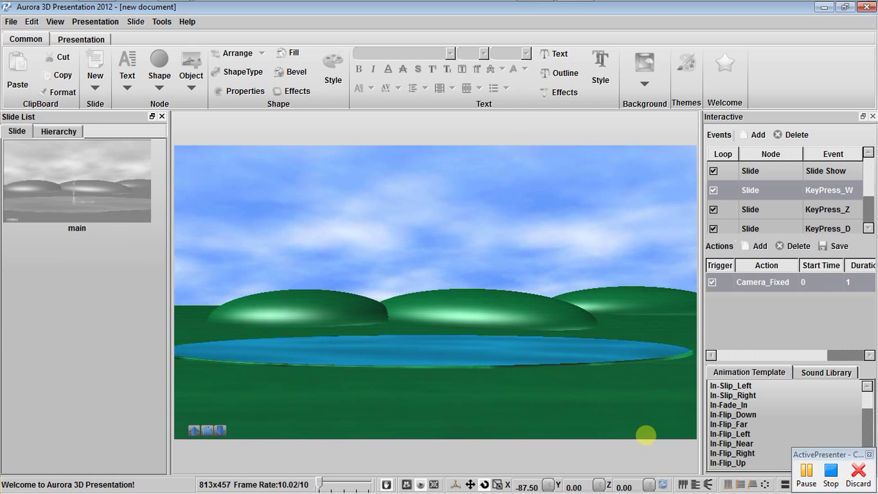
{"action": "key", "text": "w"}
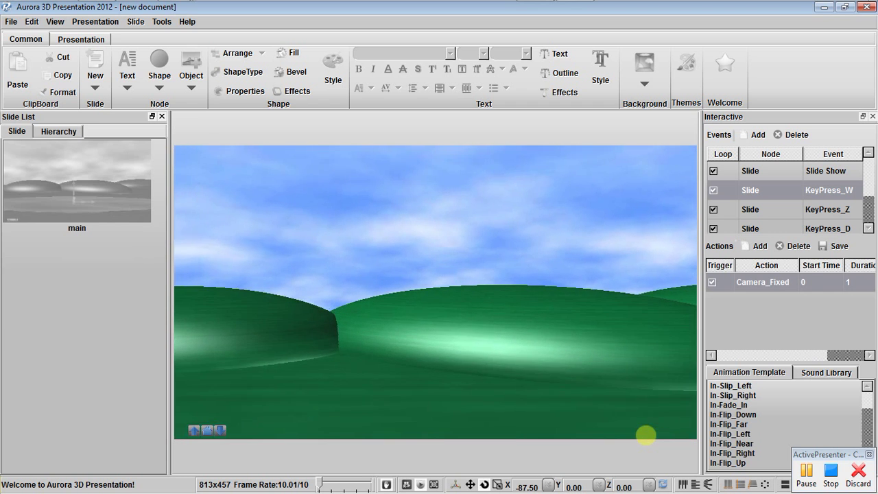
{"action": "key", "text": "z"}
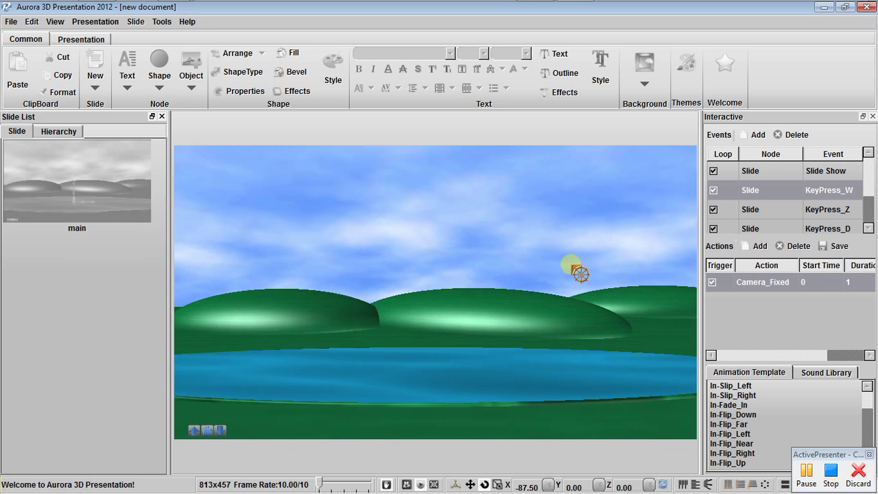
{"action": "key", "text": "w"}
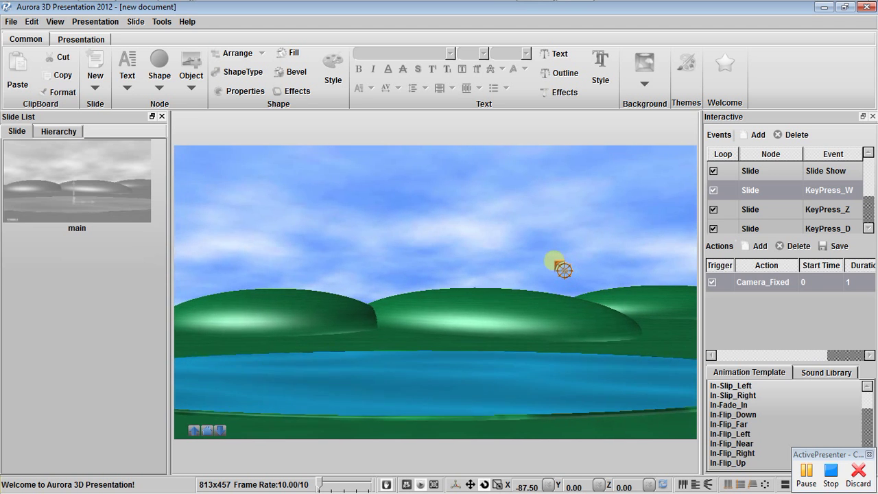
{"action": "key", "text": "z"}
{"action": "key", "text": "w"}
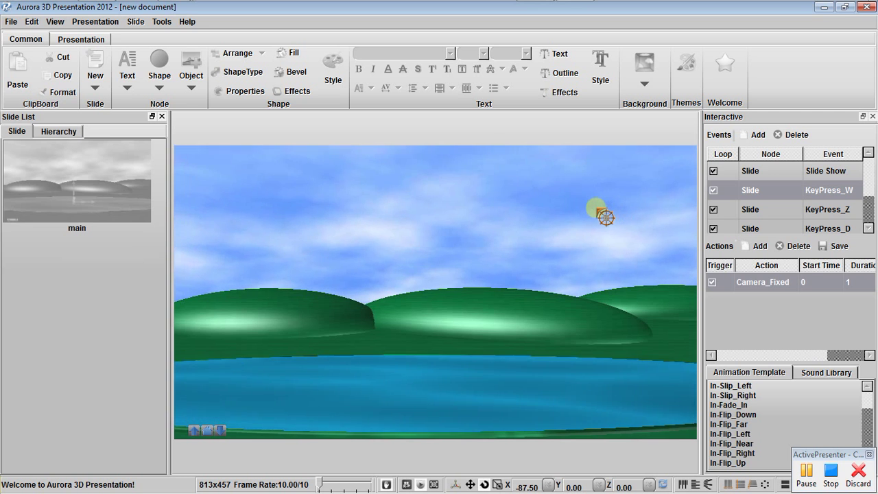
{"action": "left_click", "coordinate": [421, 484]}
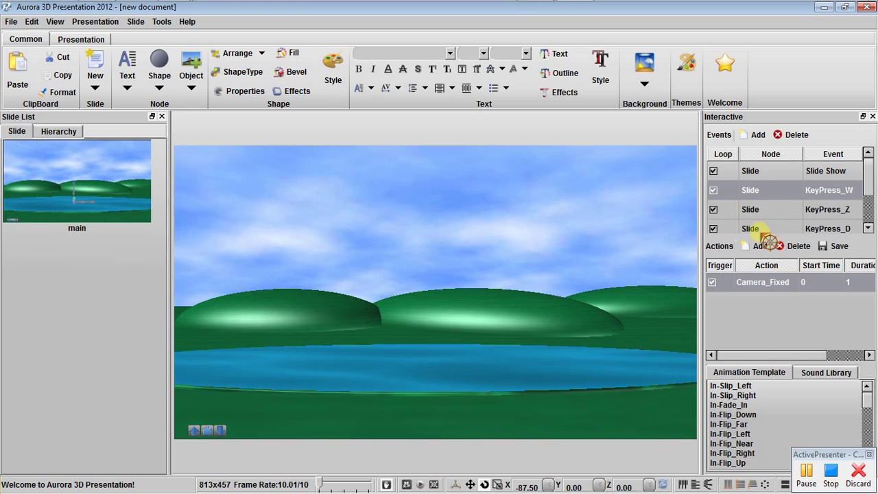
Add a Camera Fixed Animation action of type Rotate Camera with Smooth Goto to the D key event.
{"action": "left_click", "coordinate": [760, 228]}
{"action": "scroll", "coordinate": [759, 226], "scroll_direction": "down", "scroll_amount": 1}
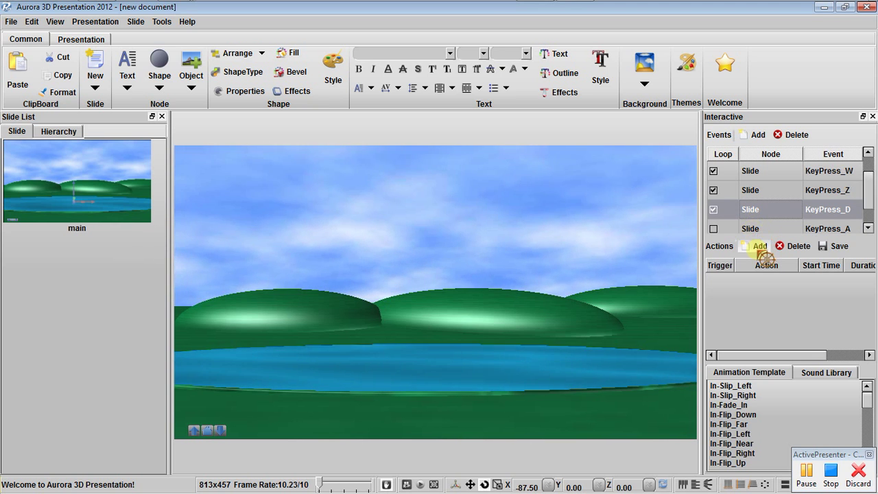
{"action": "left_click", "coordinate": [755, 246]}
{"action": "left_click", "coordinate": [765, 299]}
{"action": "left_click", "coordinate": [378, 266]}
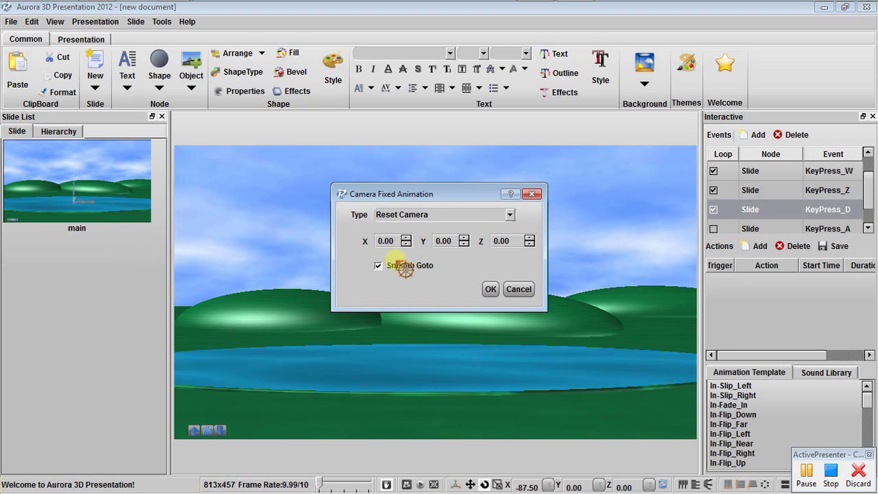
{"action": "left_click", "coordinate": [510, 215]}
{"action": "left_click", "coordinate": [405, 254]}
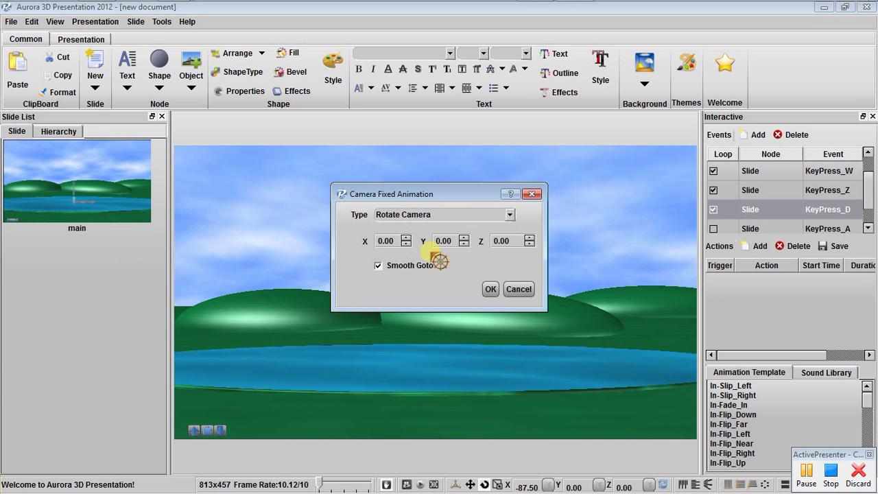
Set the Y rotation of the D key's camera action to 10 and recheck the action's settings.
{"action": "left_click", "coordinate": [464, 237]}
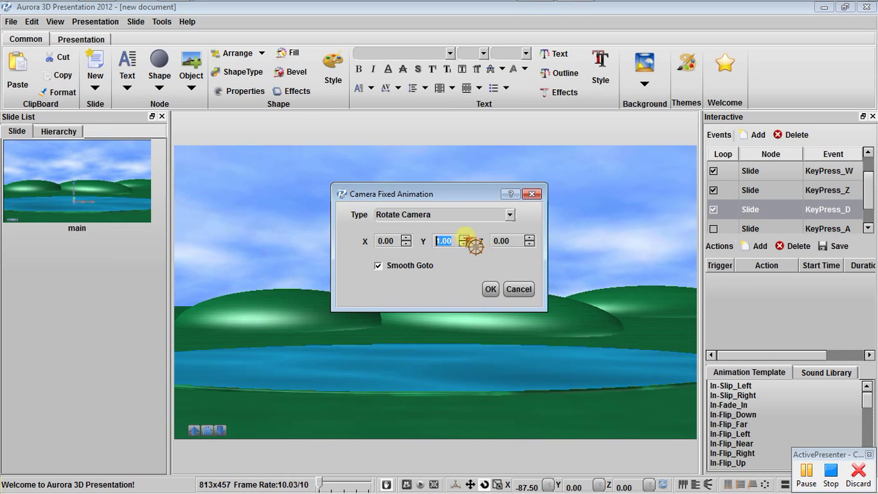
{"action": "left_click", "coordinate": [465, 236]}
{"action": "left_click", "coordinate": [464, 236]}
{"action": "left_click", "coordinate": [464, 238]}
{"action": "left_click", "coordinate": [464, 237]}
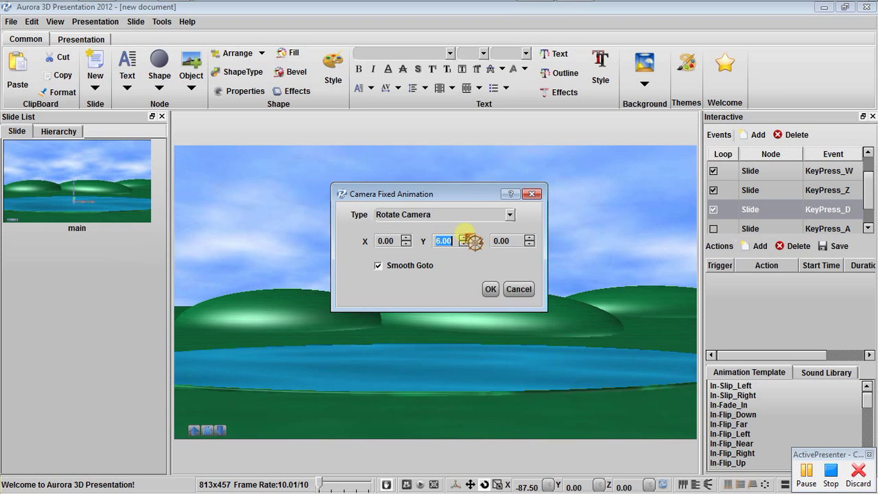
{"action": "left_click", "coordinate": [463, 238]}
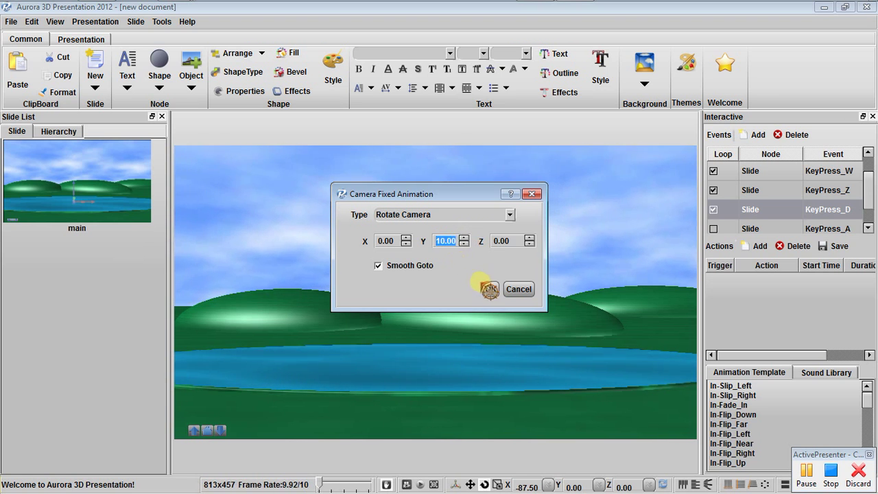
{"action": "left_click", "coordinate": [489, 289]}
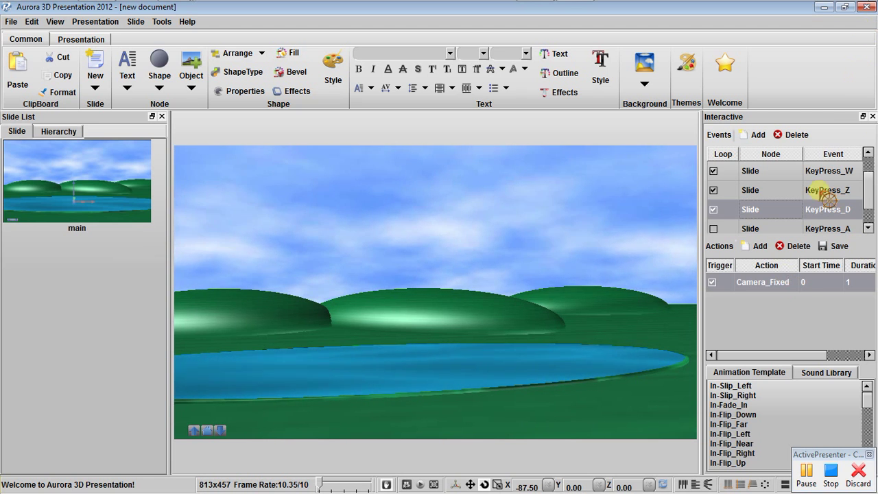
{"action": "double_click", "coordinate": [756, 282]}
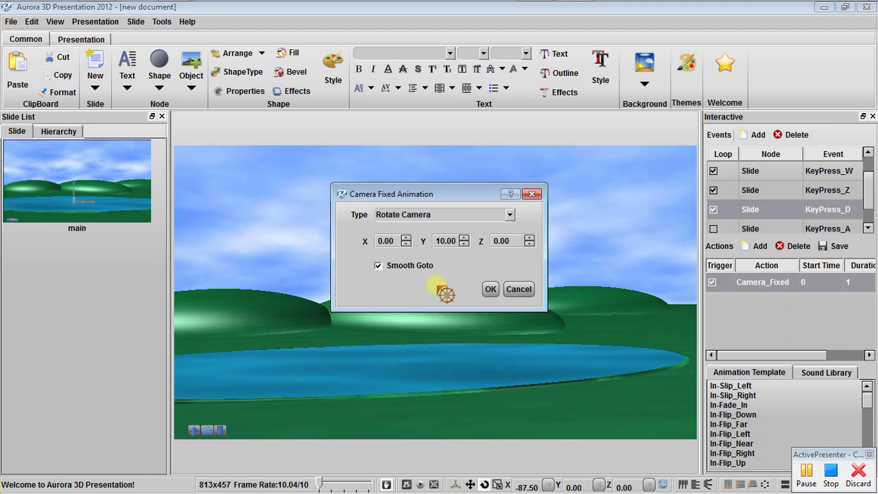
{"action": "left_click", "coordinate": [489, 289]}
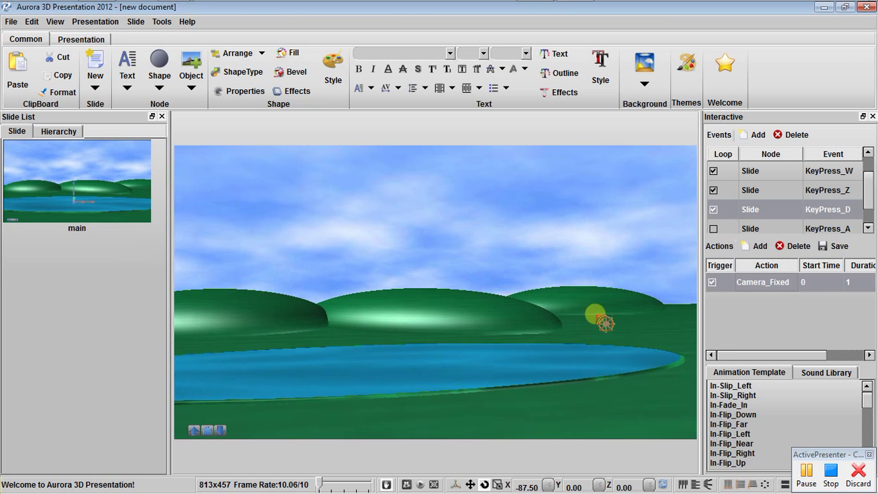
Turn on looping for the A key event and give it a Camera Fixed Animation of type Rotate Camera with Y -10 and Smooth Goto.
{"action": "left_click", "coordinate": [751, 229]}
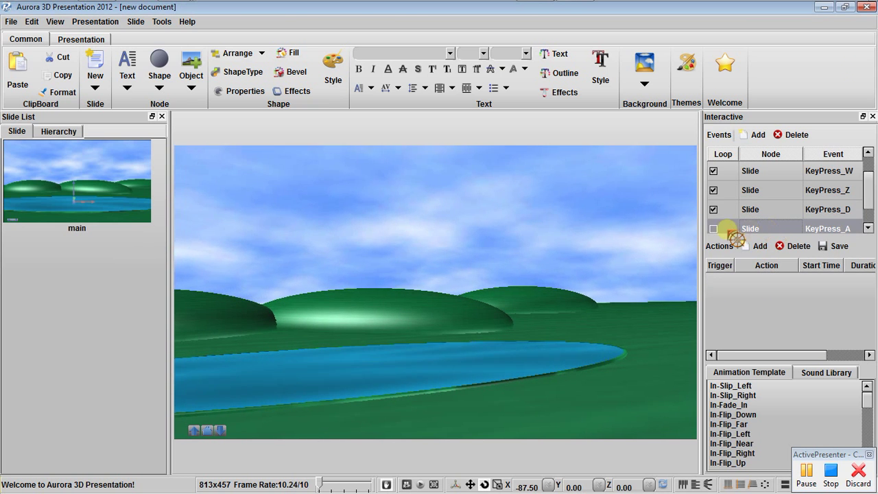
{"action": "left_click", "coordinate": [714, 223]}
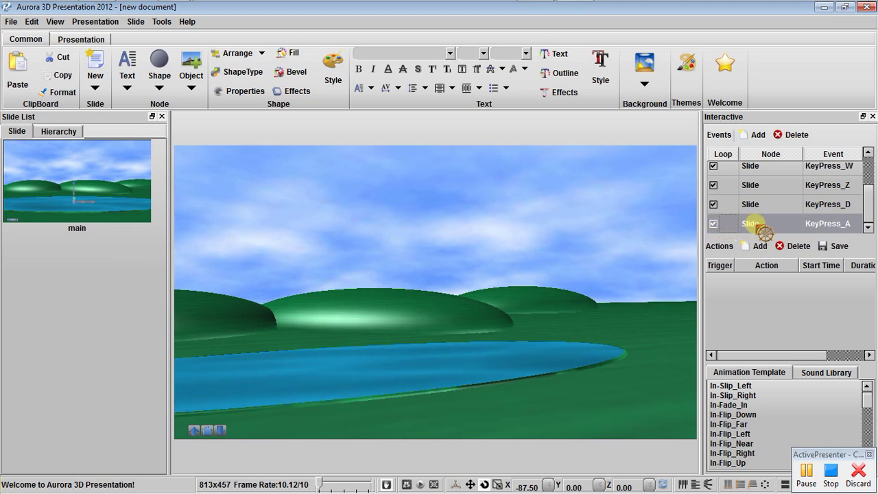
{"action": "left_click", "coordinate": [756, 245]}
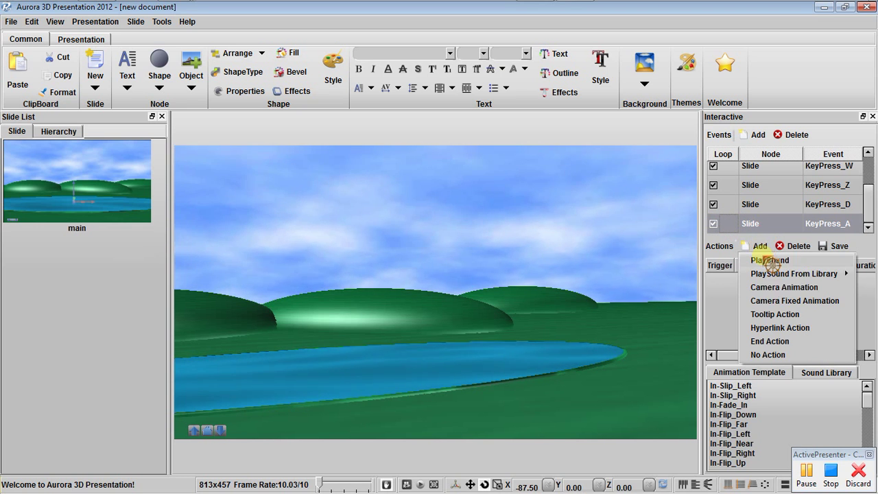
{"action": "left_click", "coordinate": [782, 301]}
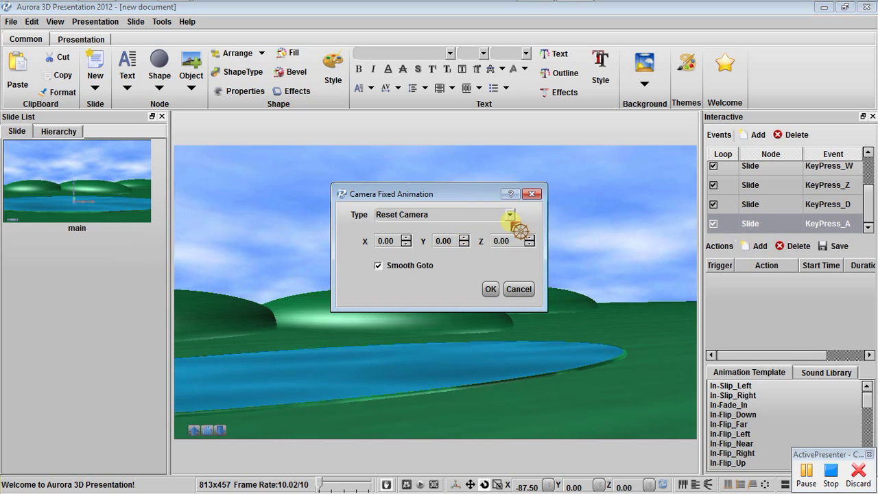
{"action": "left_click", "coordinate": [438, 254]}
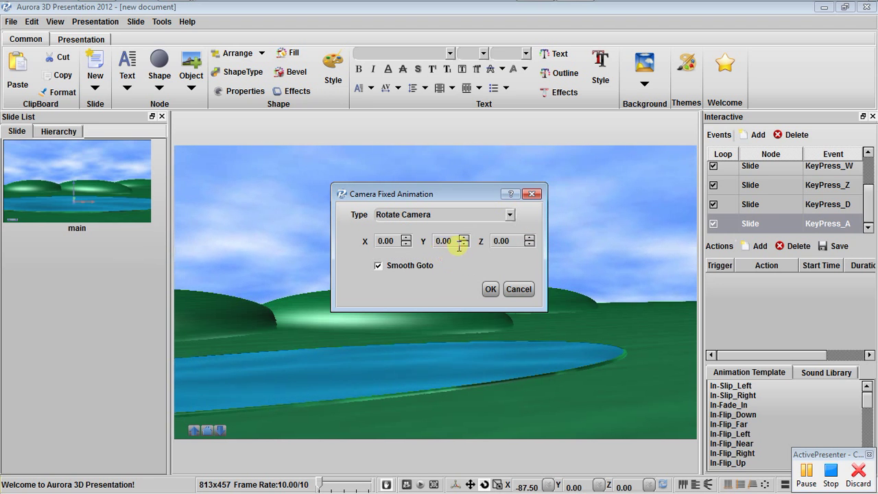
{"action": "type", "text": "-1"}
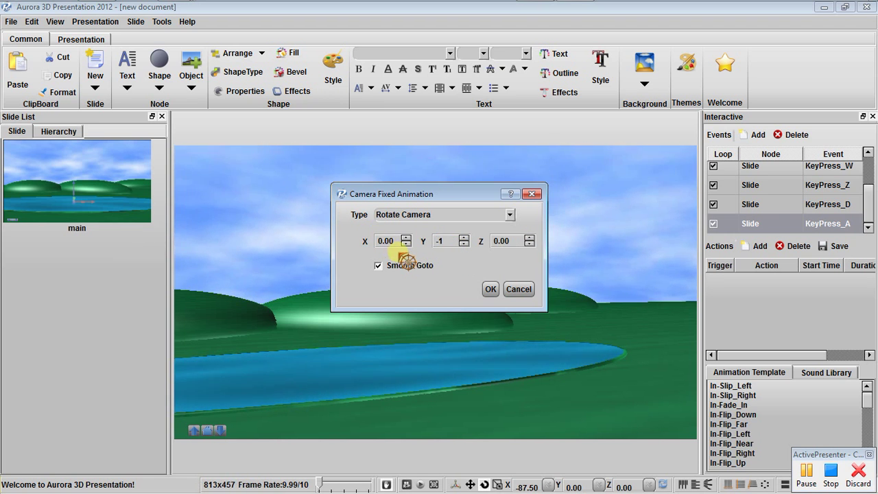
{"action": "type", "text": "0"}
{"action": "left_click", "coordinate": [491, 289]}
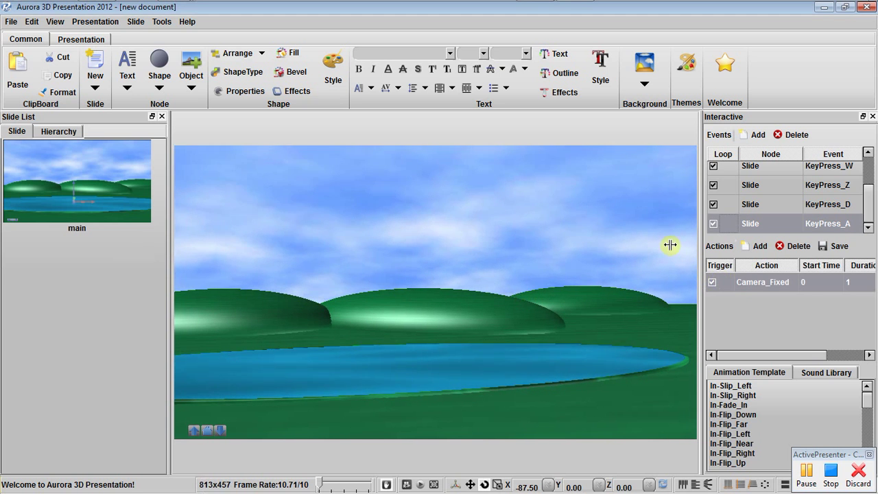
Preview the slide, test the camera zoom with W and Z and the rotation with D and A, and end the preview.
{"action": "left_click", "coordinate": [420, 484]}
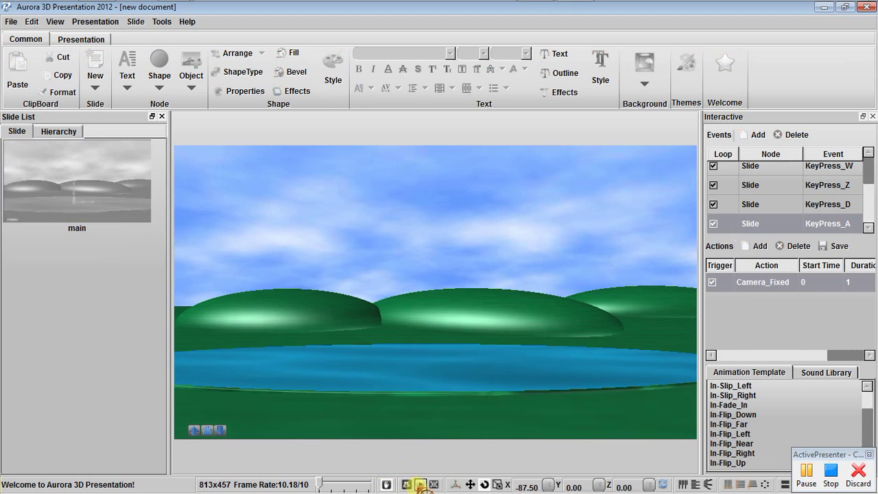
{"action": "key", "text": "w"}
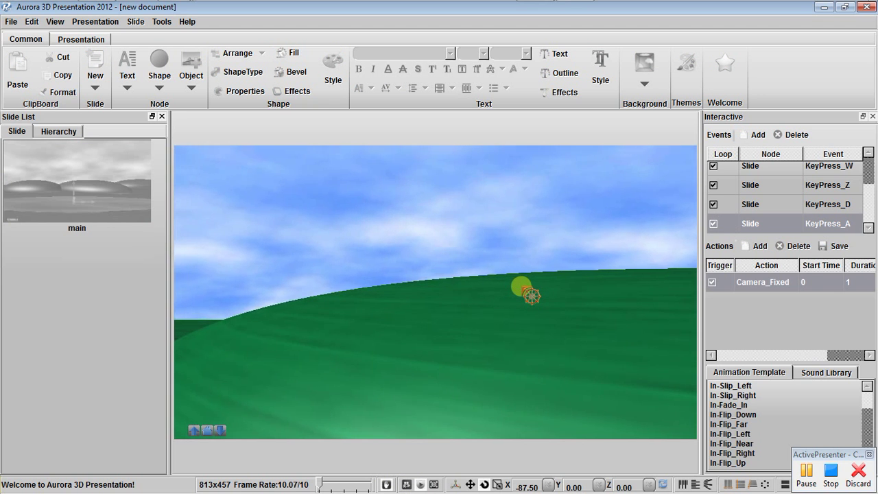
{"action": "key", "text": "z"}
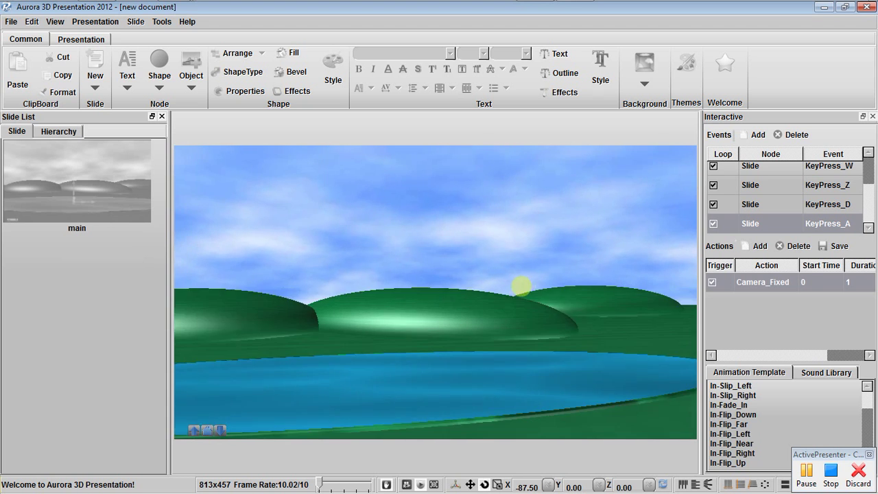
{"action": "key", "text": "d"}
{"action": "key", "text": "a"}
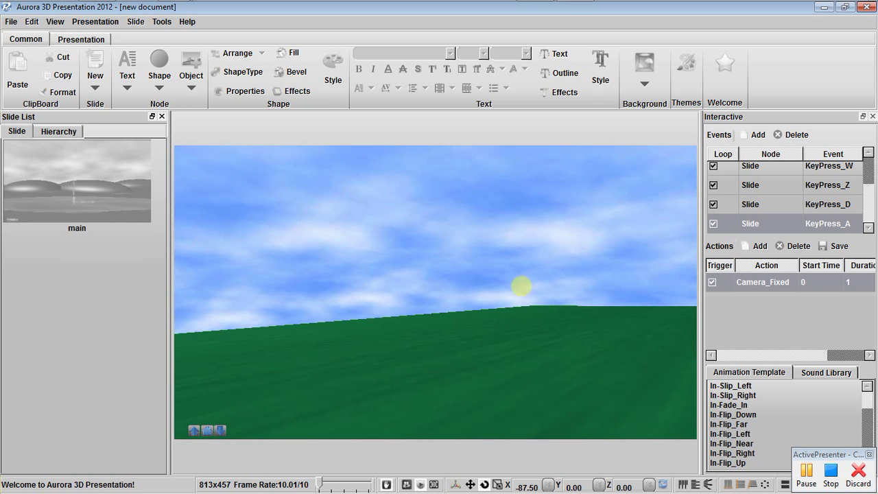
{"action": "key", "text": "d"}
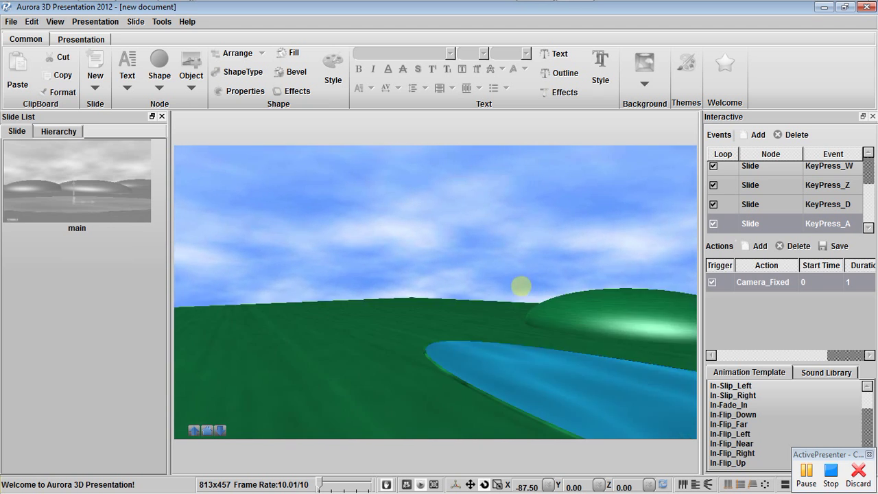
{"action": "key", "text": "a"}
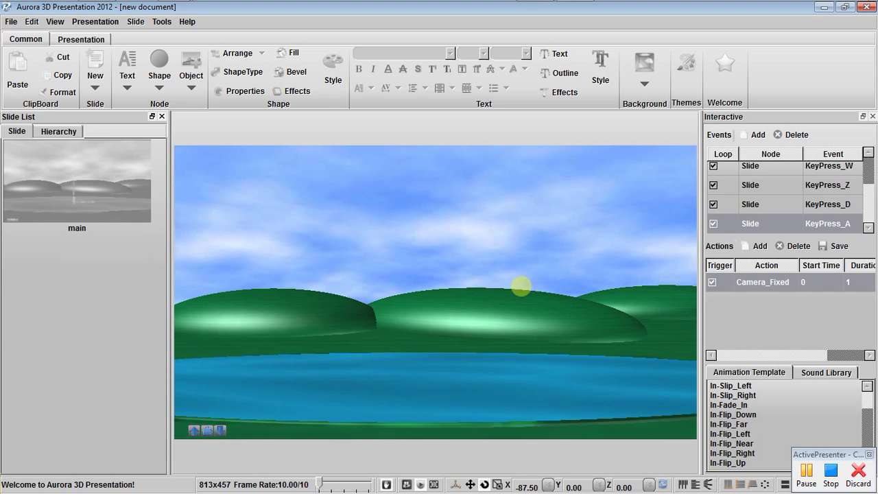
{"action": "key", "text": "d"}
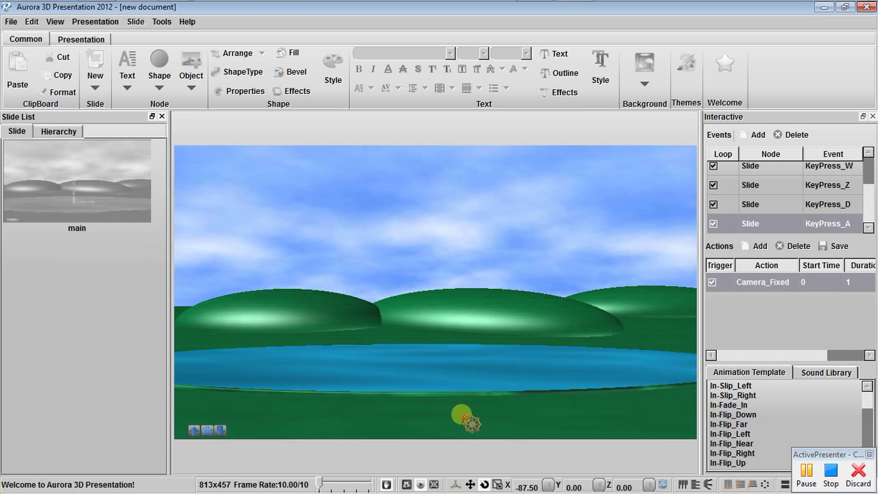
{"action": "left_click", "coordinate": [420, 485]}
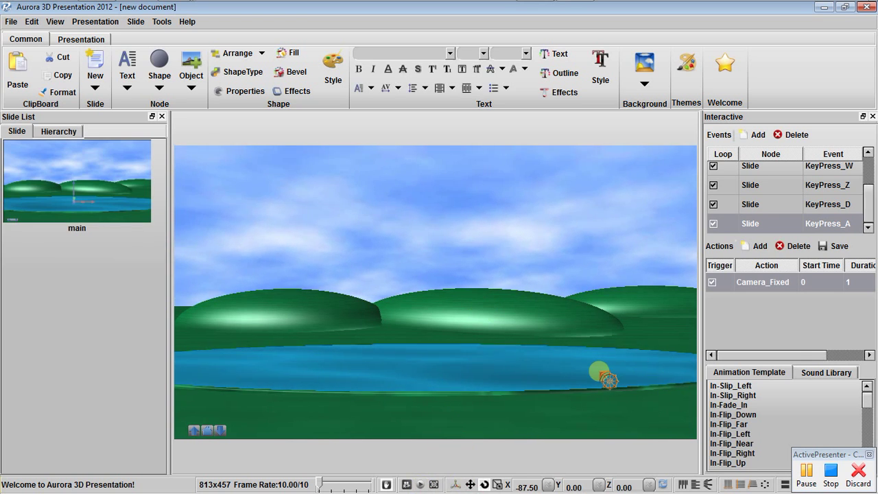